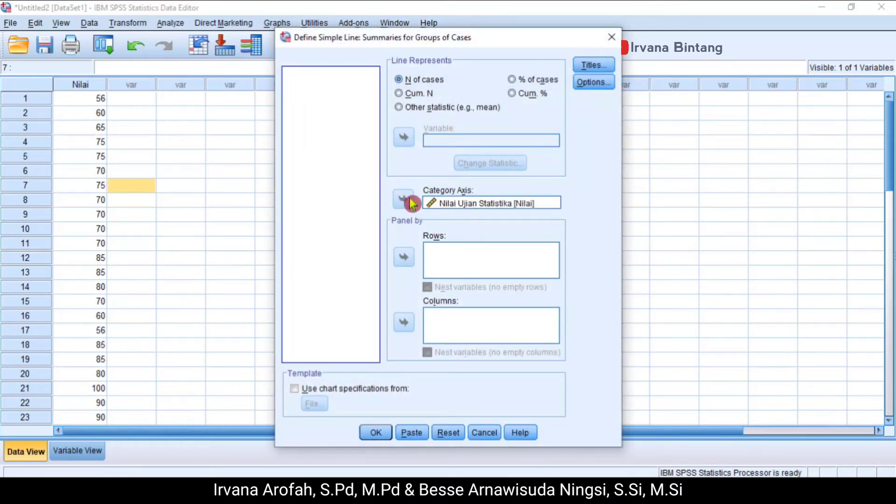
# - Reassign Nilai Ujian Statistika to the line chart's category axis and generate the chart with the line representing N of cases
pyautogui.click(464, 204)
pyautogui.click(403, 199)
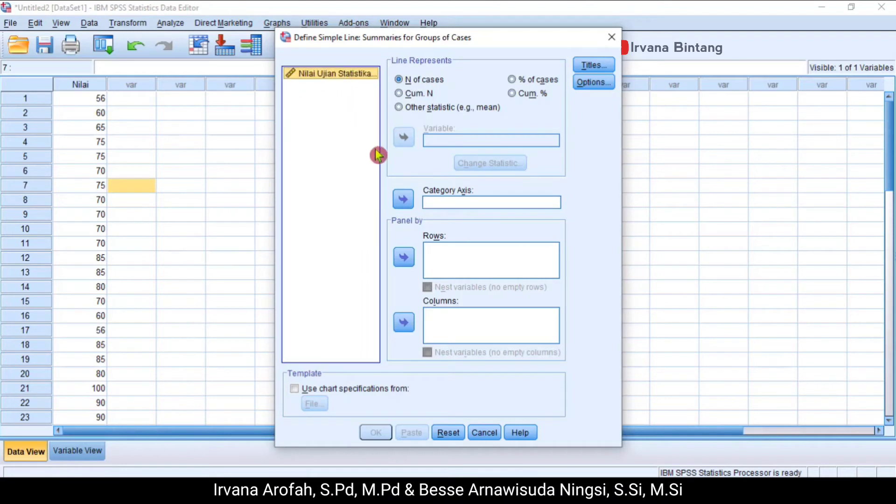
pyautogui.click(404, 201)
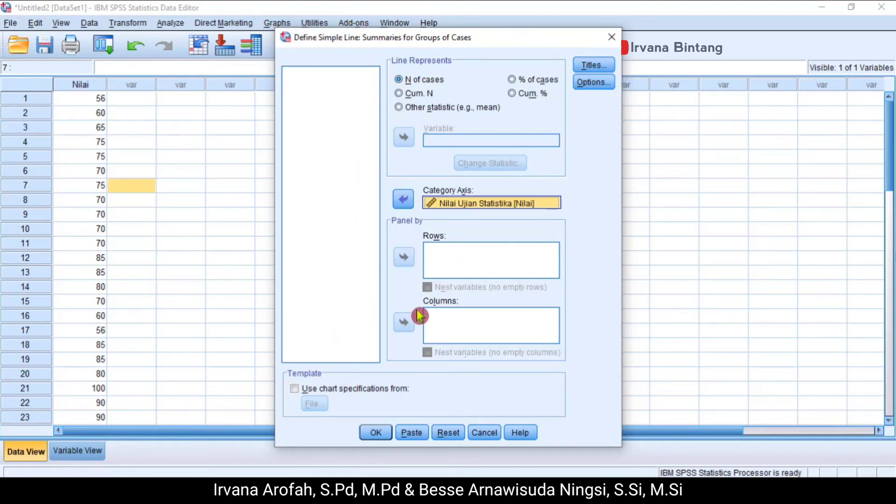
pyautogui.click(375, 434)
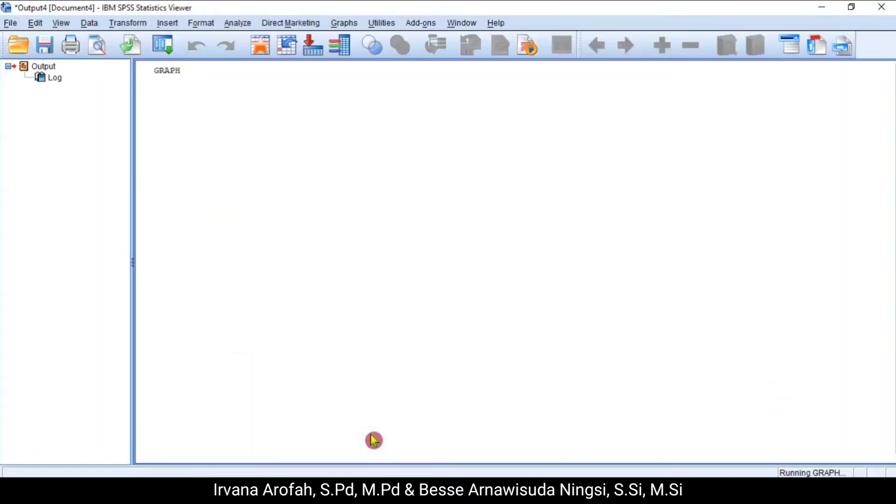
pyautogui.click(373, 410)
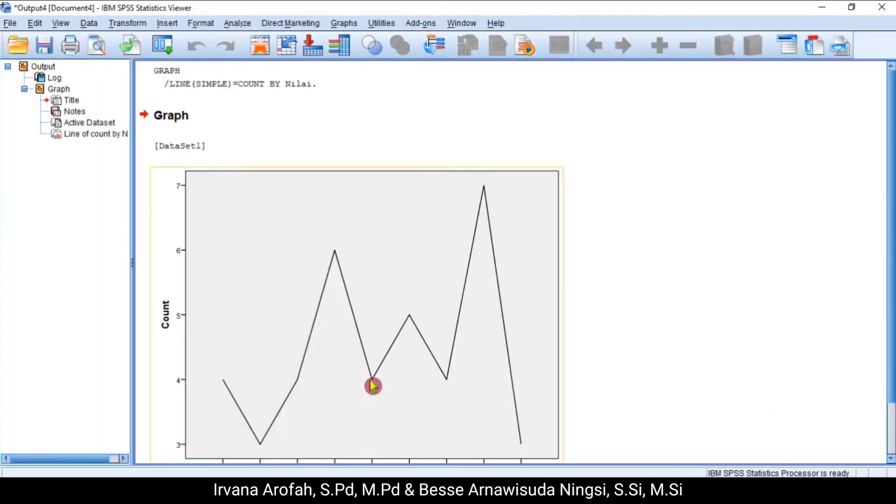
pyautogui.scroll(-3, 370, 384)
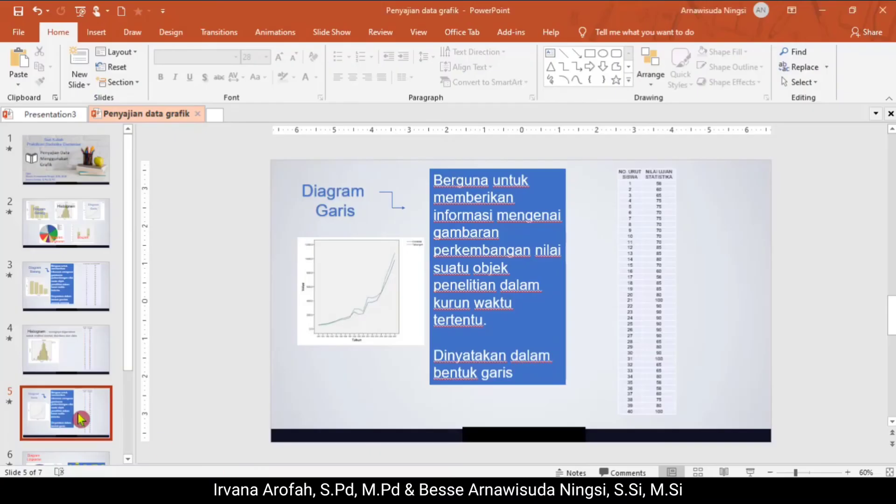
# - Switch to PowerPoint and view the Diagram Lingkaran slide of the Penyajian data grafik presentation in a slide show
pyautogui.scroll(-2, 350, 387)
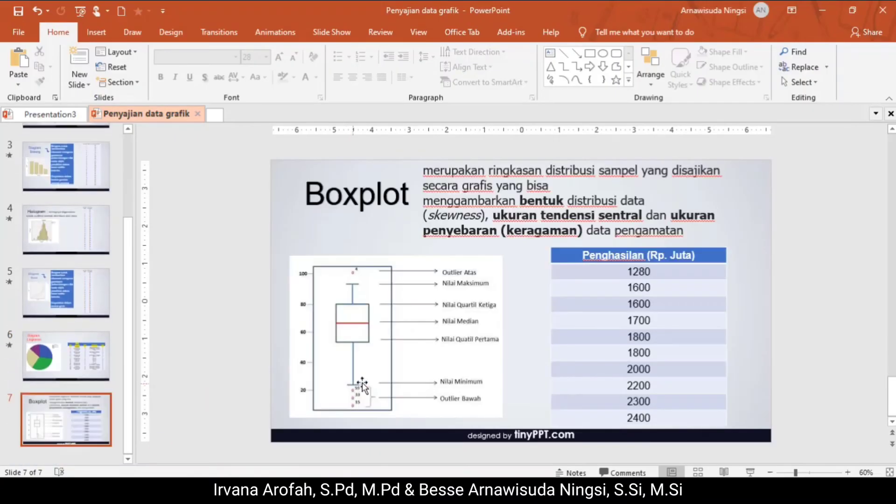
pyautogui.click(46, 368)
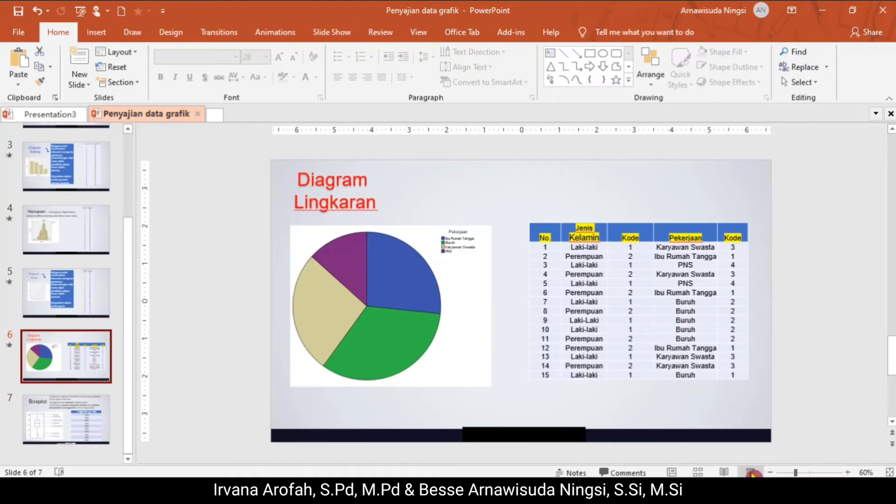
pyautogui.click(751, 472)
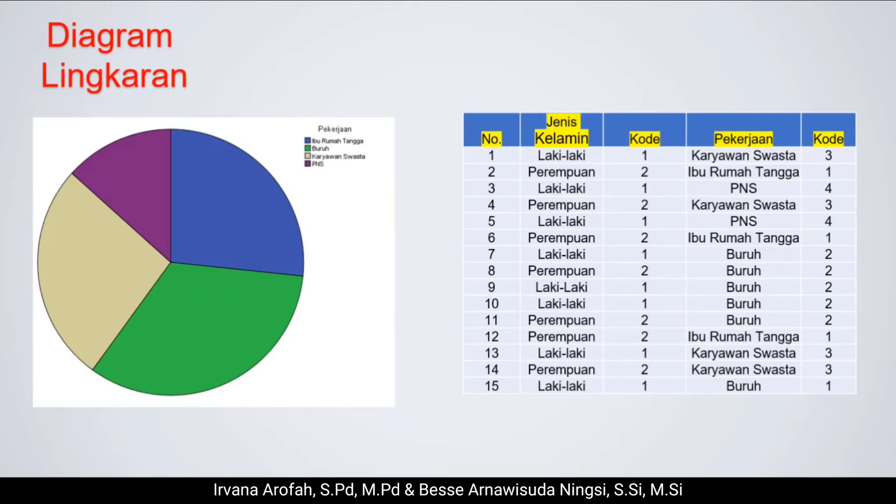
pyautogui.rightClick(85, 476)
pyautogui.click(140, 461)
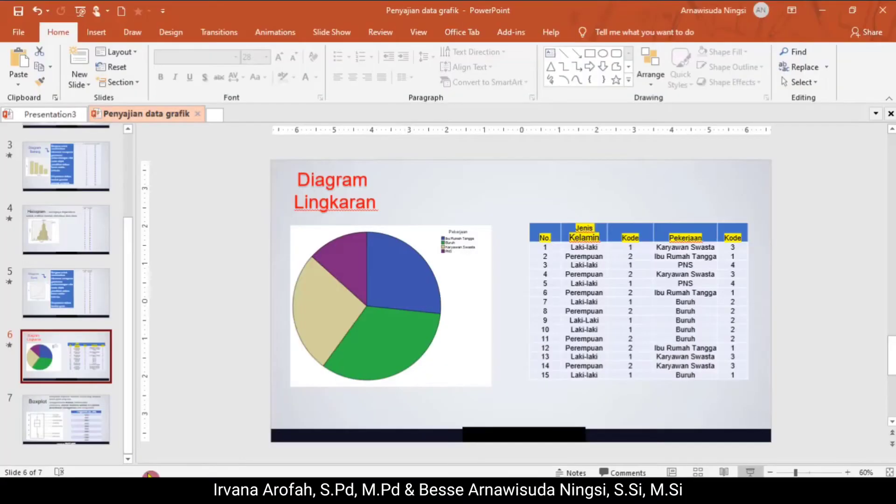
# - Switch to the Untitled3 dataset in SPSS and review its variable definitions and case data
pyautogui.moveTo(259, 494)
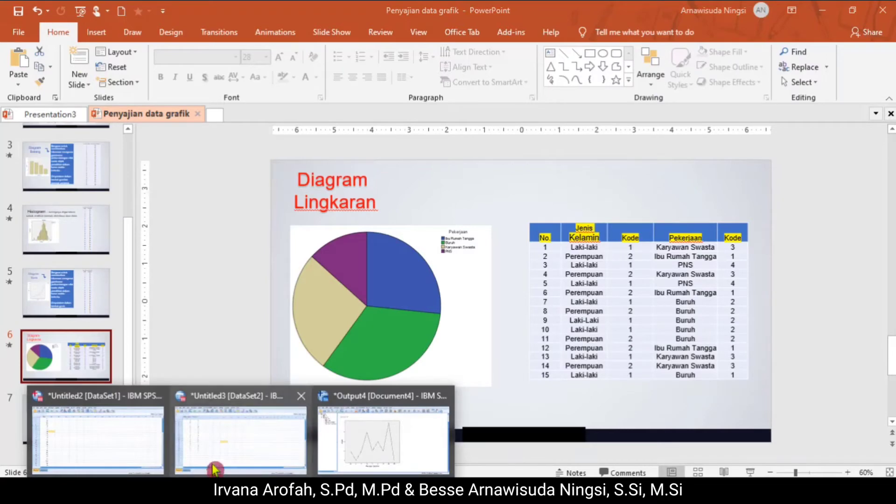
pyautogui.click(212, 448)
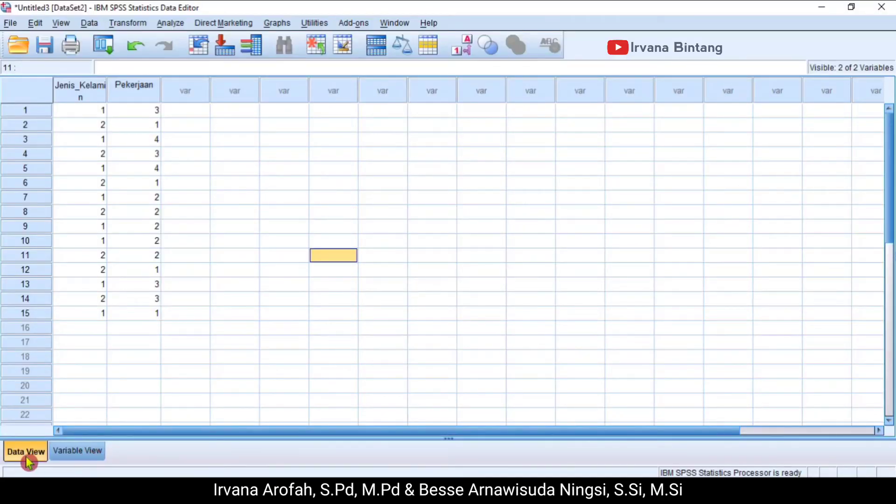
pyautogui.click(77, 456)
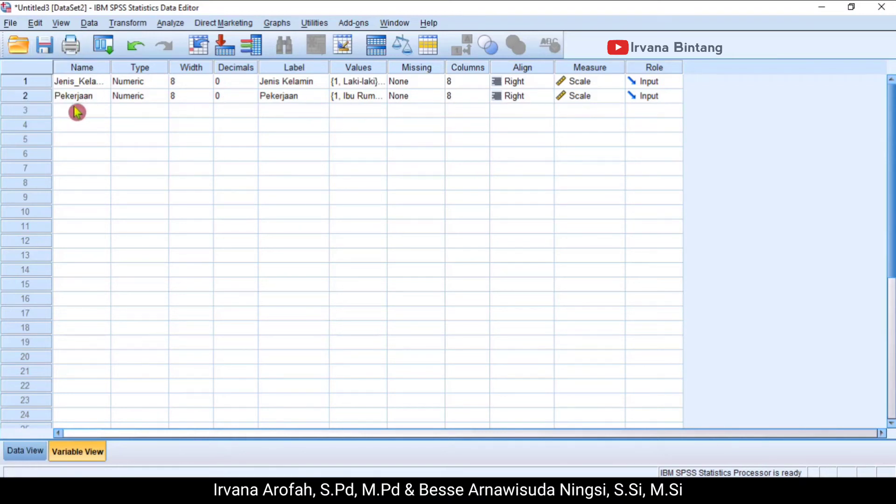
pyautogui.click(24, 452)
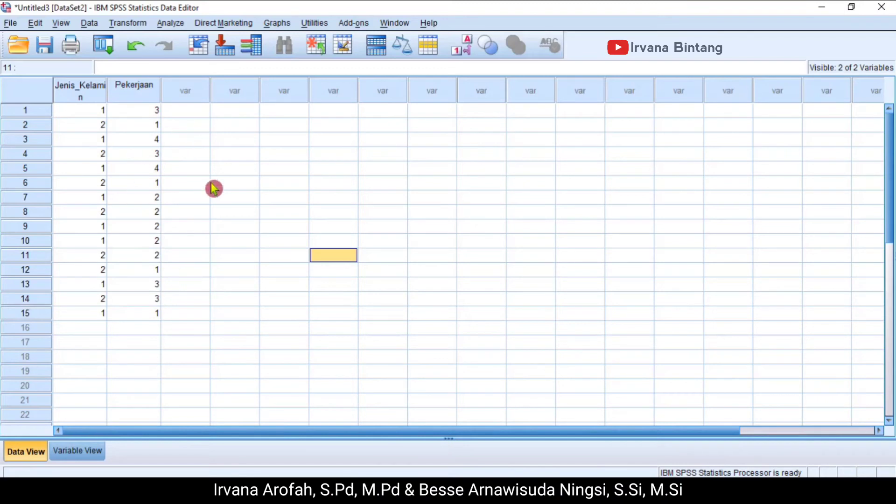
# - Start defining a legacy pie chart from Untitled3 using summaries for groups of cases
pyautogui.click(287, 24)
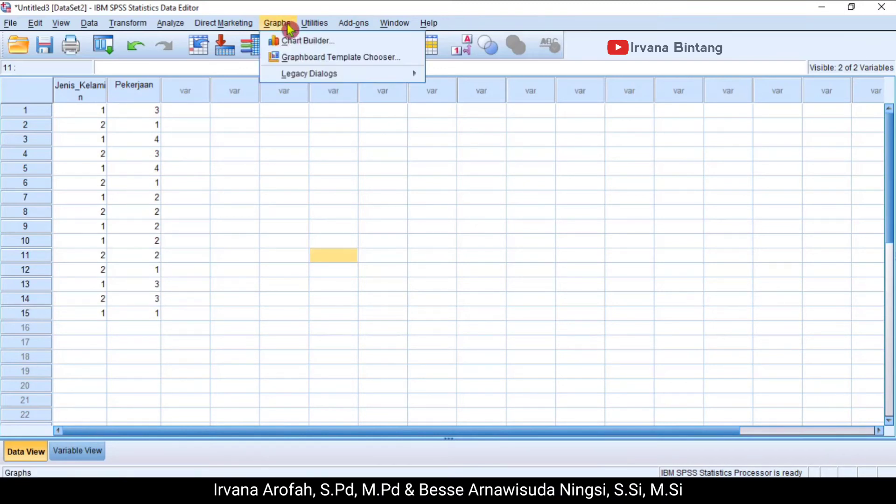
pyautogui.moveTo(332, 80)
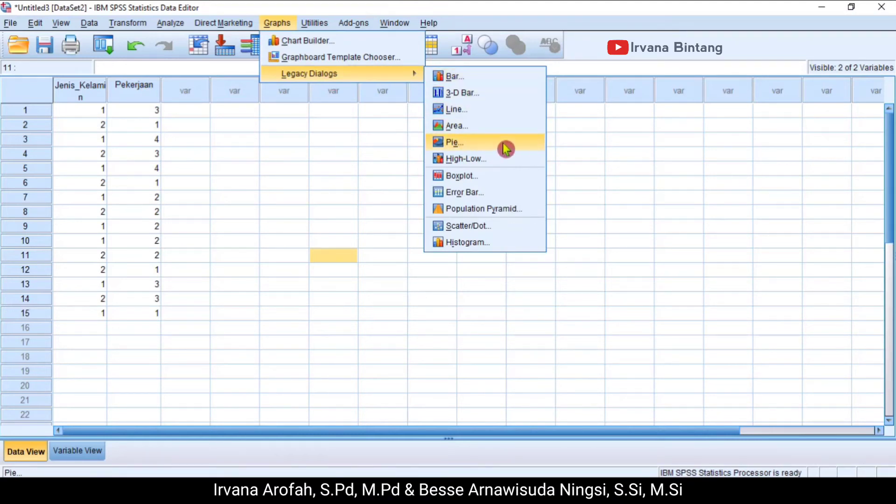
pyautogui.click(467, 143)
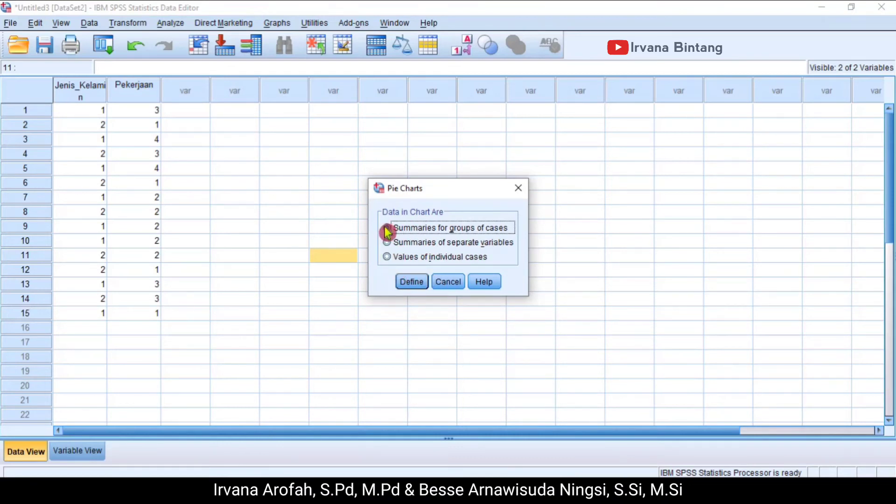
pyautogui.click(412, 286)
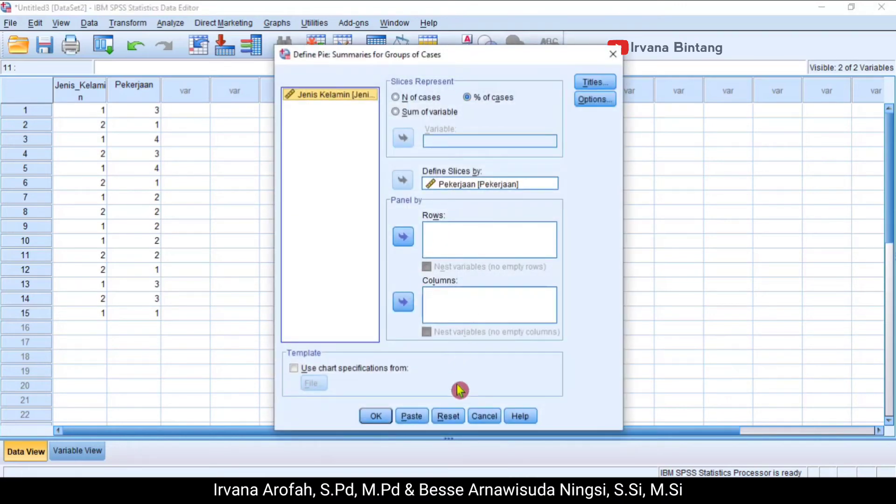
# - Reset the pie definition, define slices by Jenis Kelamin as % of cases, and generate the chart
pyautogui.click(448, 416)
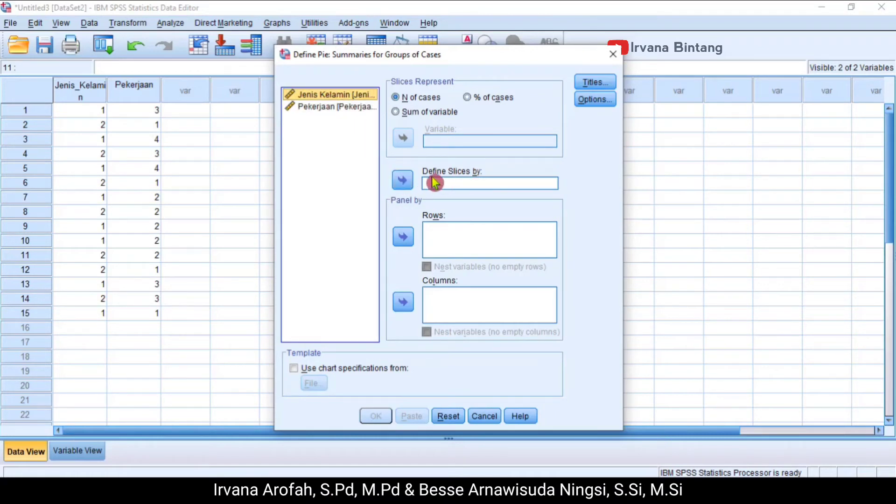
pyautogui.click(402, 180)
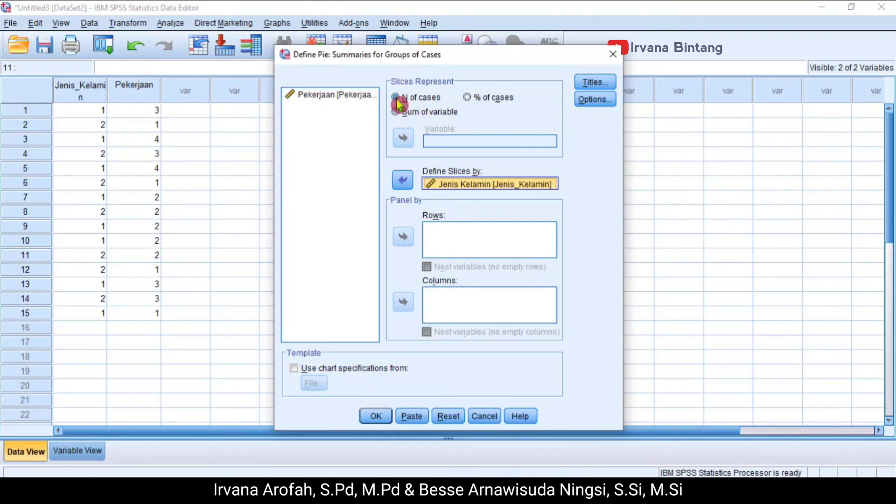
pyautogui.click(471, 98)
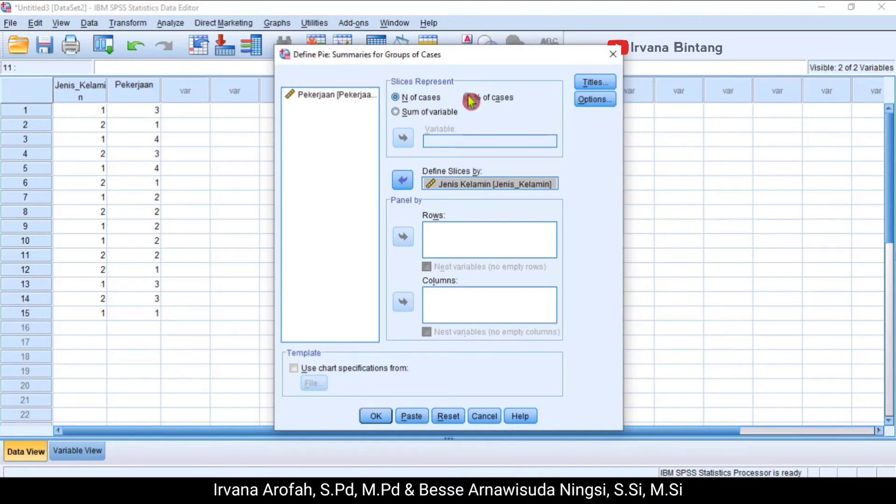
pyautogui.click(485, 102)
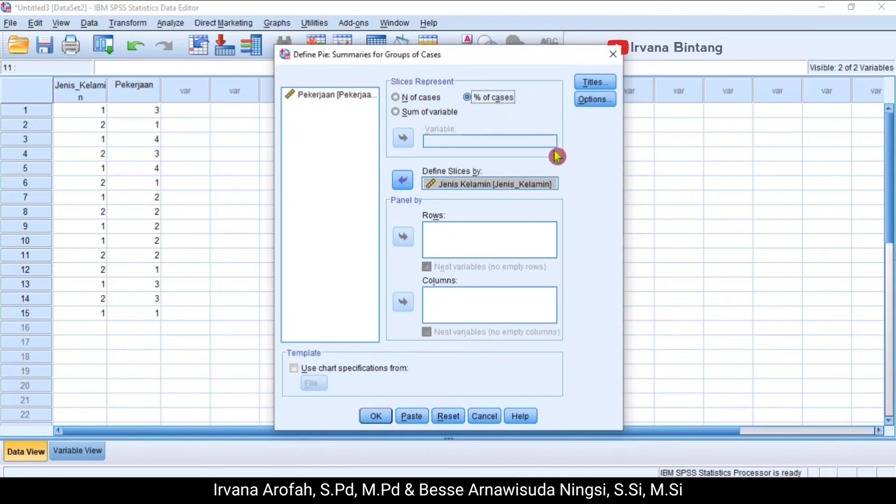
pyautogui.click(376, 416)
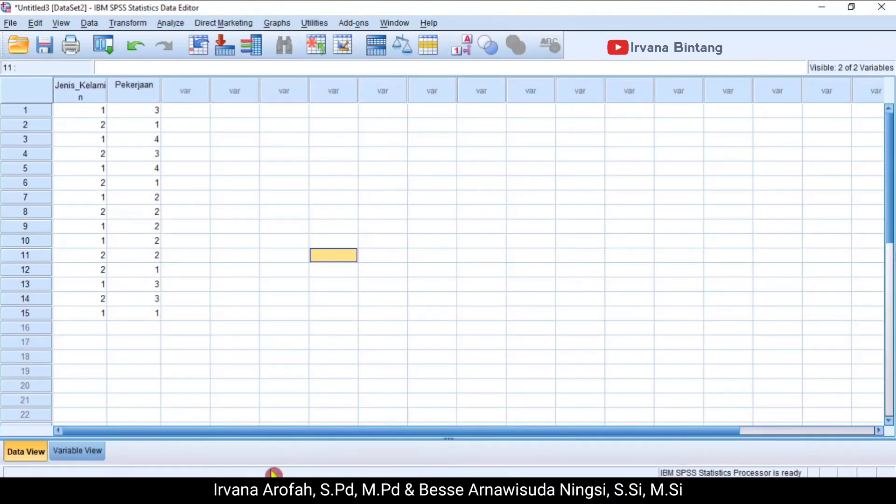
pyautogui.click(386, 463)
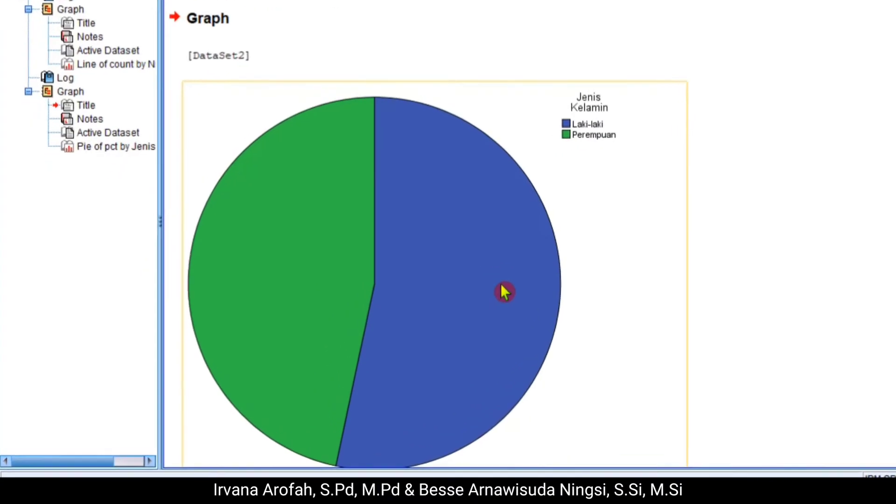
pyautogui.scroll(-2, 414, 320)
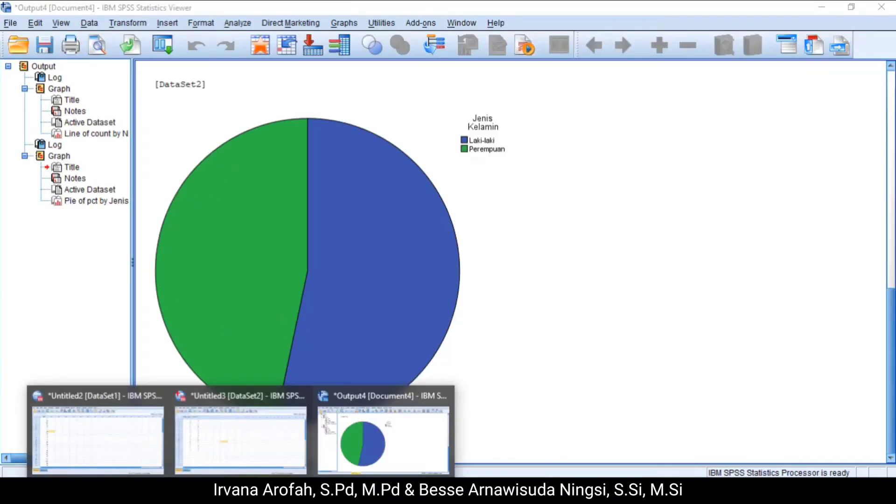
# - Return to the Untitled3 data and start another legacy pie chart with summaries for groups of cases
pyautogui.click(279, 443)
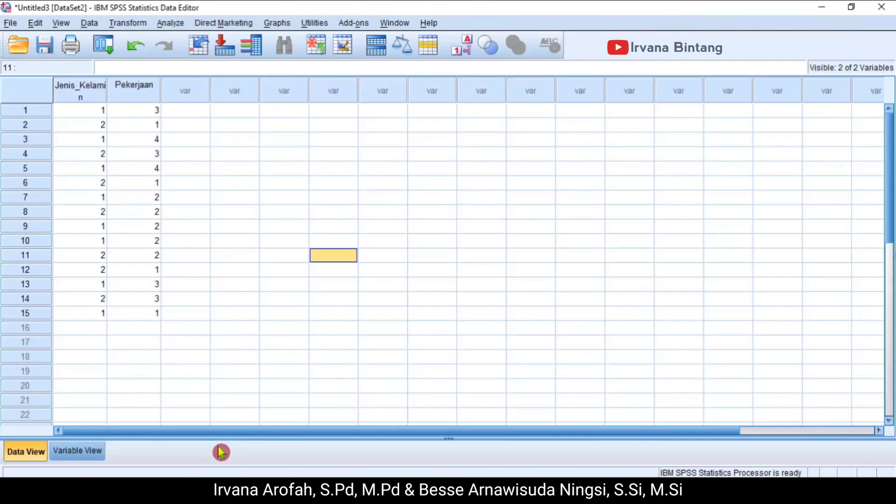
pyautogui.click(140, 93)
pyautogui.click(229, 125)
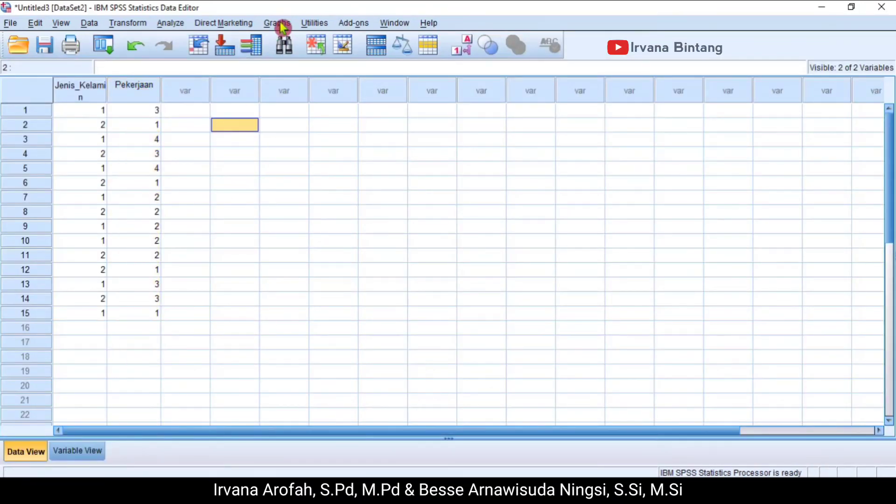
pyautogui.click(278, 23)
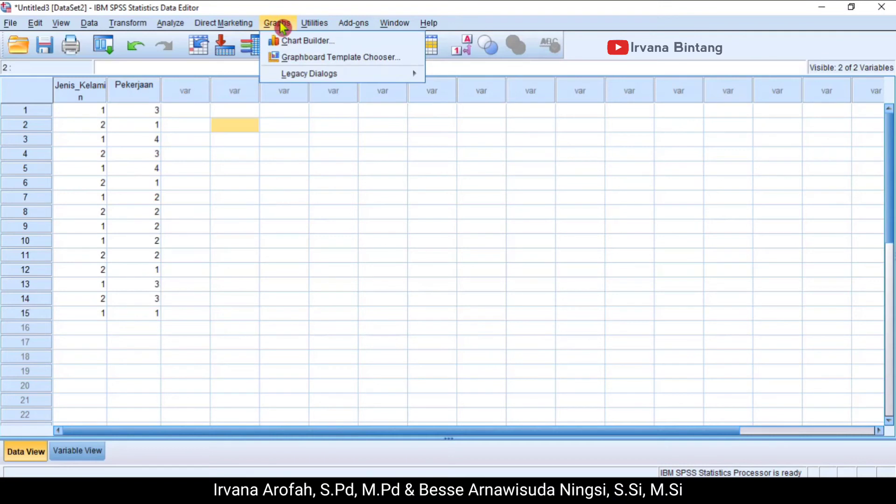
pyautogui.moveTo(410, 84)
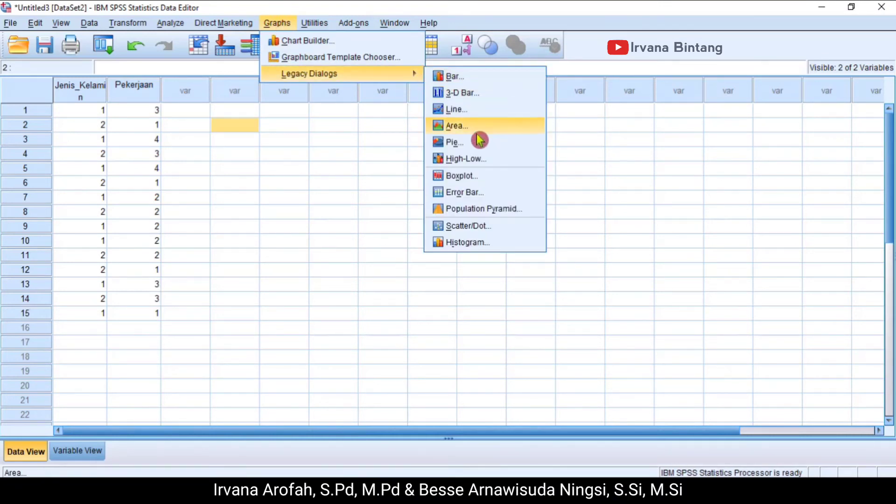
pyautogui.click(464, 142)
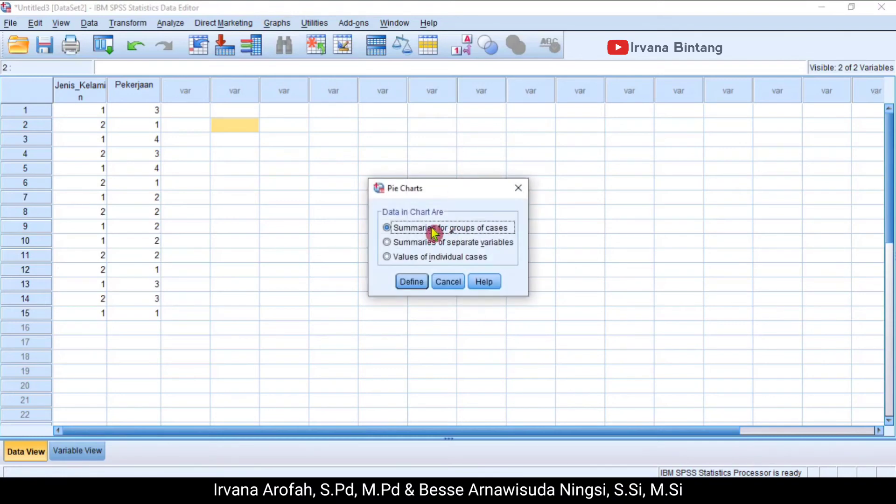
pyautogui.click(410, 282)
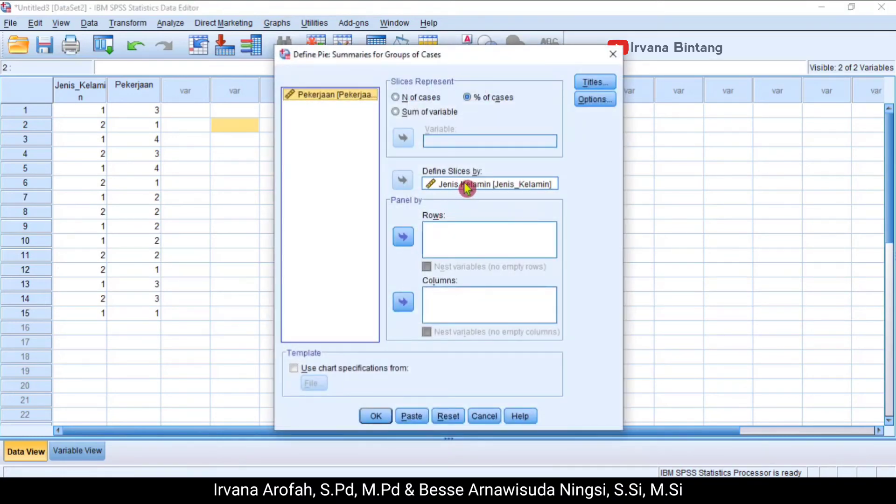
# - Clear the previous pie settings, define slices by Pekerjaan as N of cases, and generate the chart
pyautogui.click(448, 416)
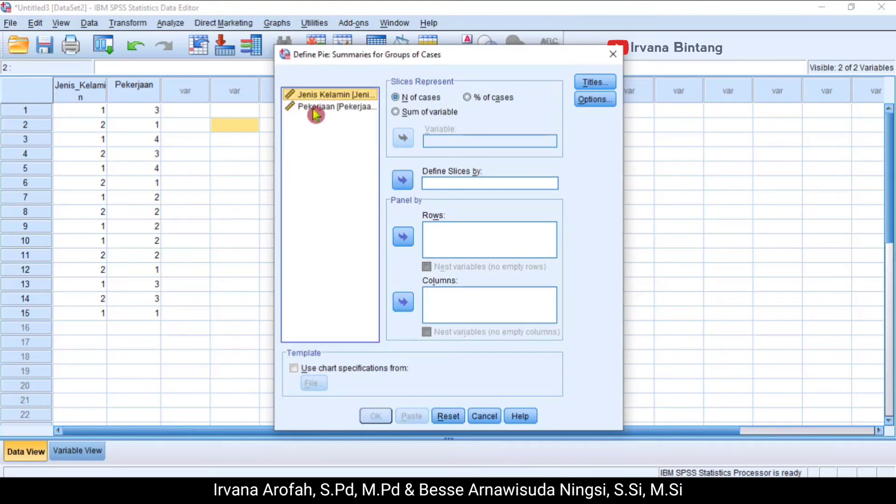
pyautogui.click(313, 109)
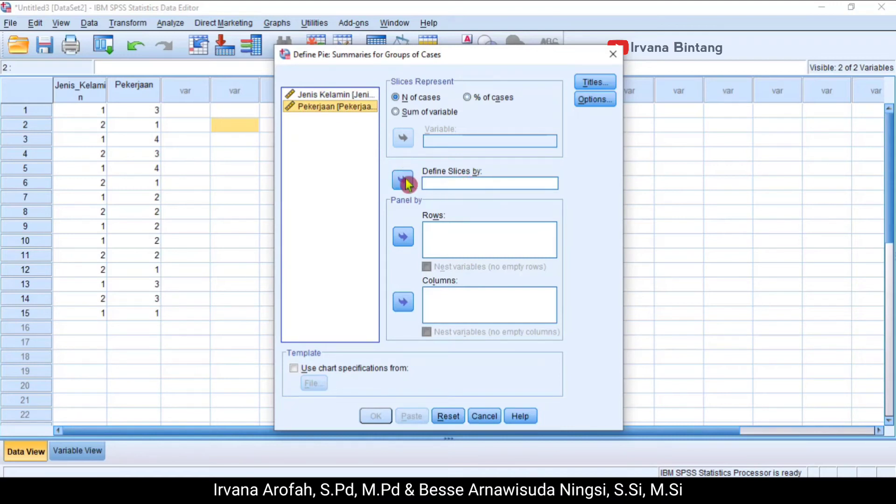
pyautogui.click(395, 182)
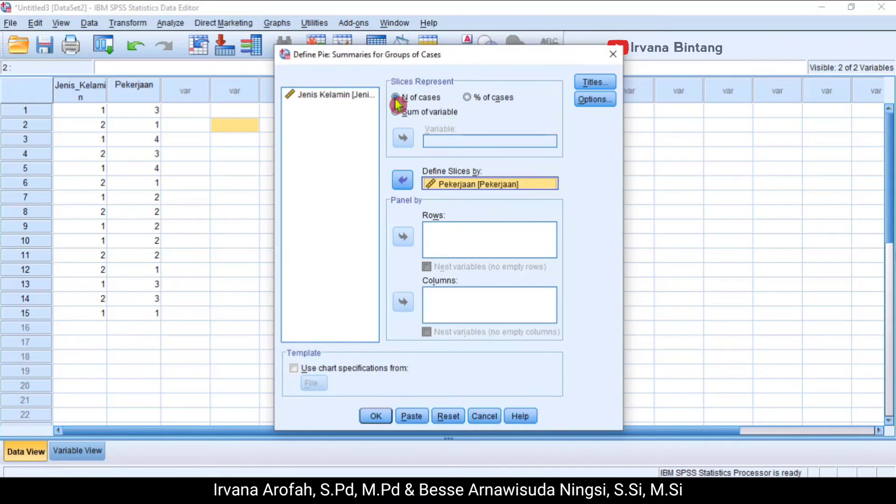
pyautogui.click(379, 410)
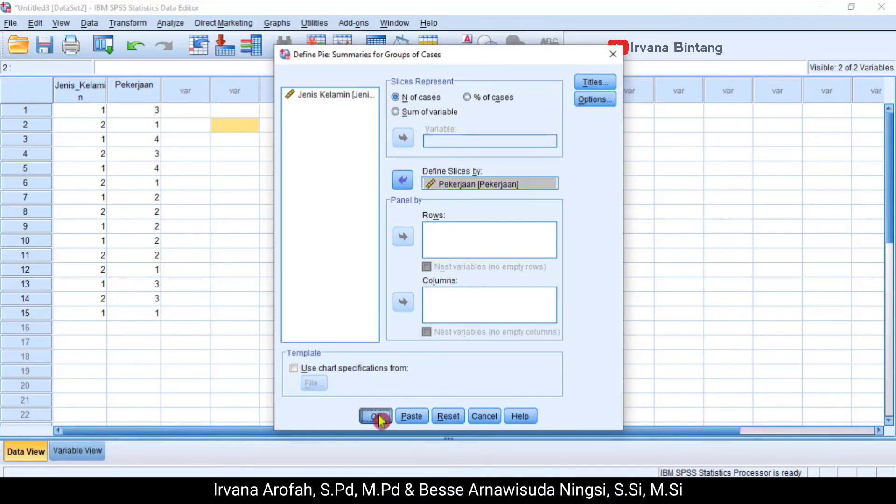
pyautogui.scroll(-5, 433, 307)
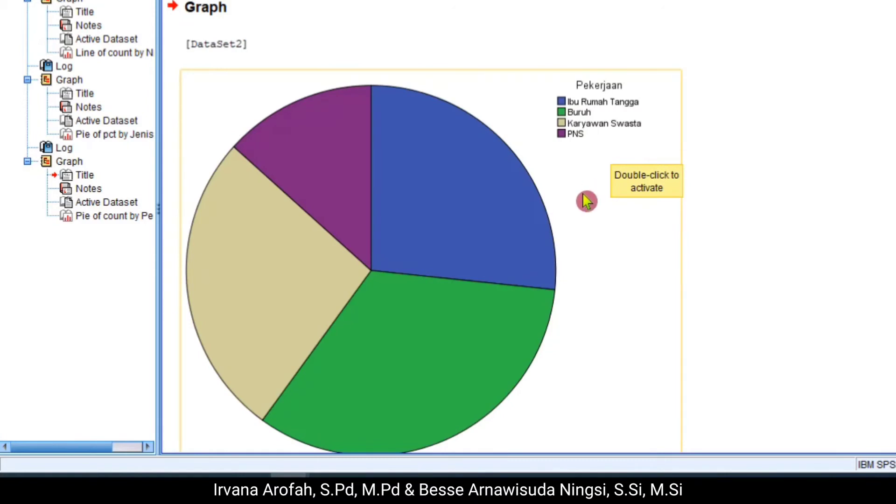
# - Switch to the Penyajian data grafik presentation in PowerPoint and show the Boxplot slide as a slide show
pyautogui.scroll(-2, 586, 200)
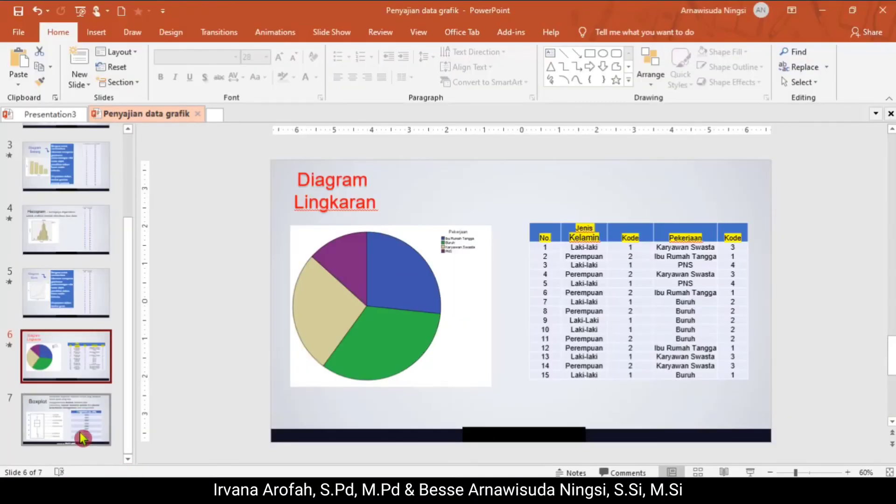
pyautogui.click(82, 437)
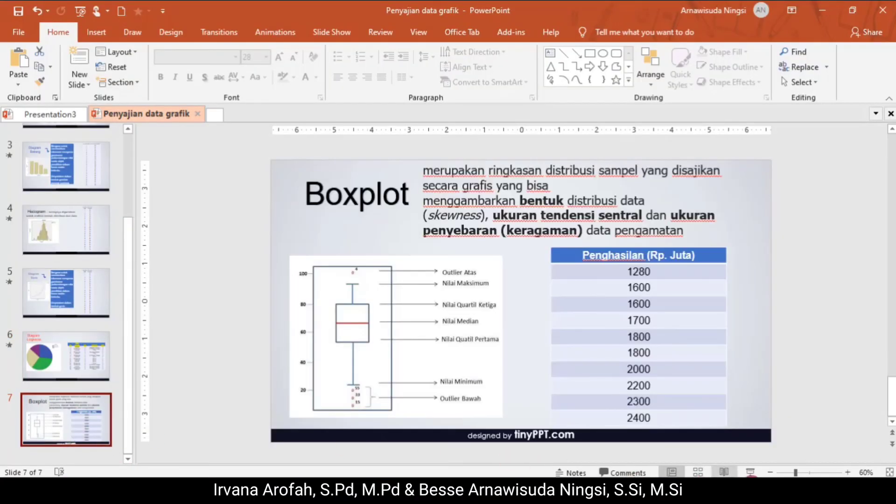
pyautogui.click(752, 473)
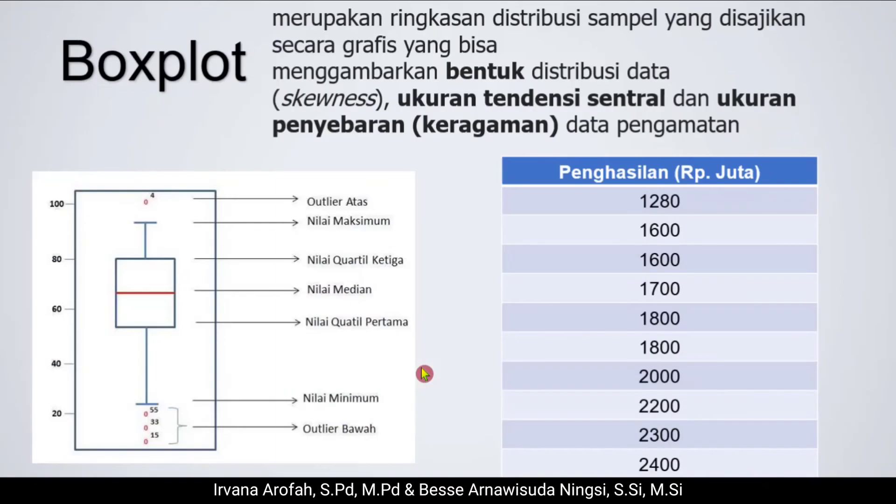
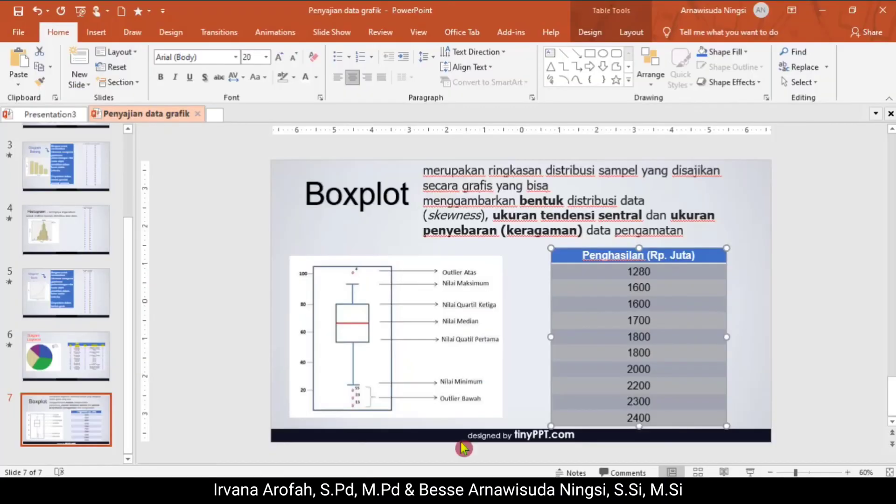
# - Copy the ten income values from 1280 to 2400 in the Boxplot slide's Penghasilan (Rp. Juta) table
pyautogui.click(667, 272)
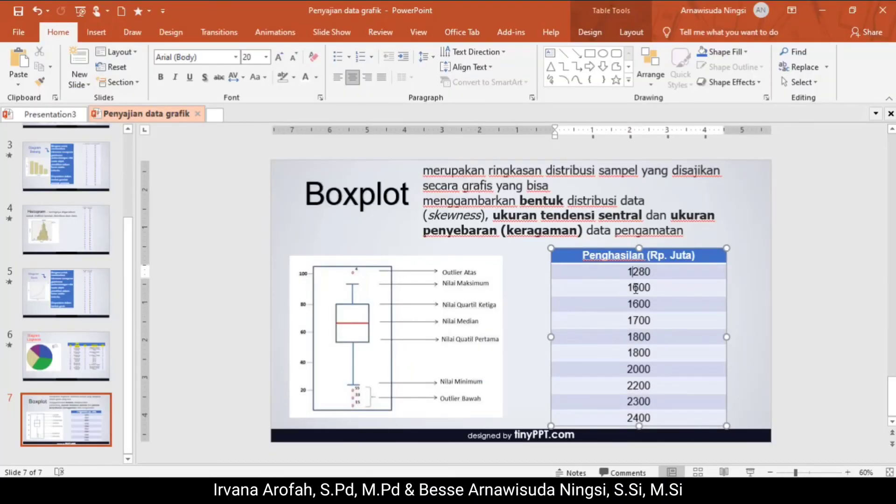
pyautogui.moveTo(635, 288); pyautogui.dragTo(635, 418)
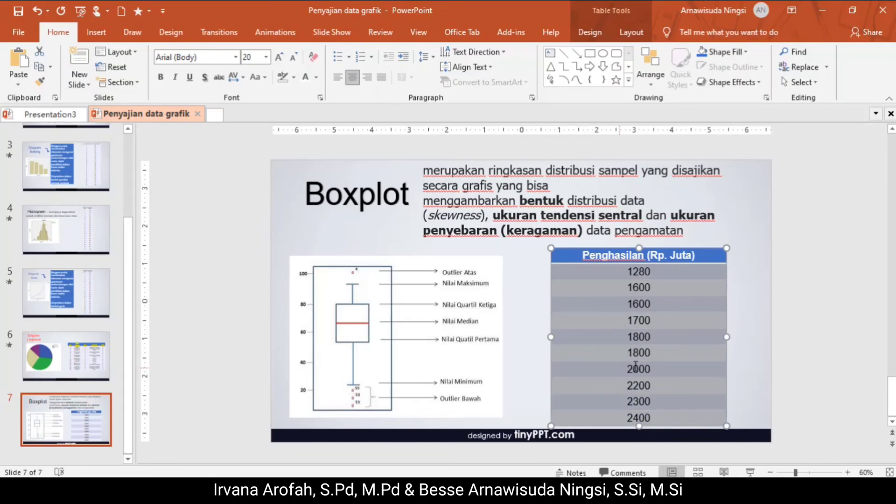
pyautogui.rightClick(636, 366)
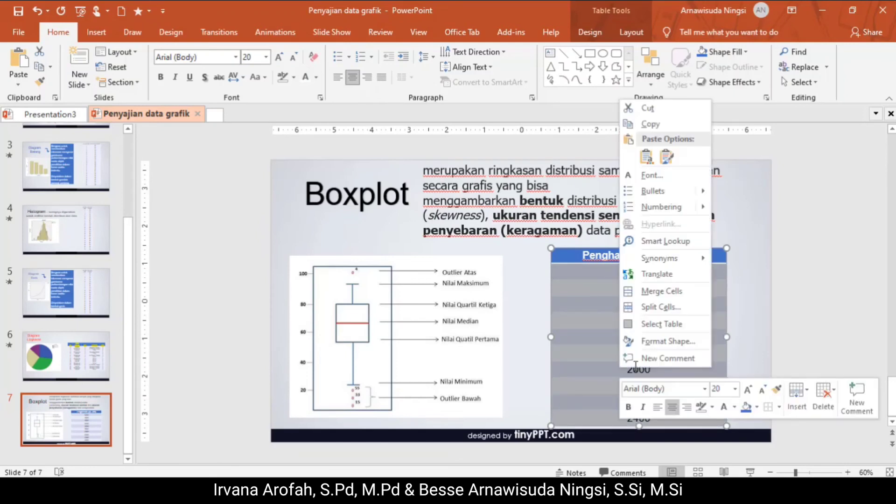
pyautogui.click(655, 131)
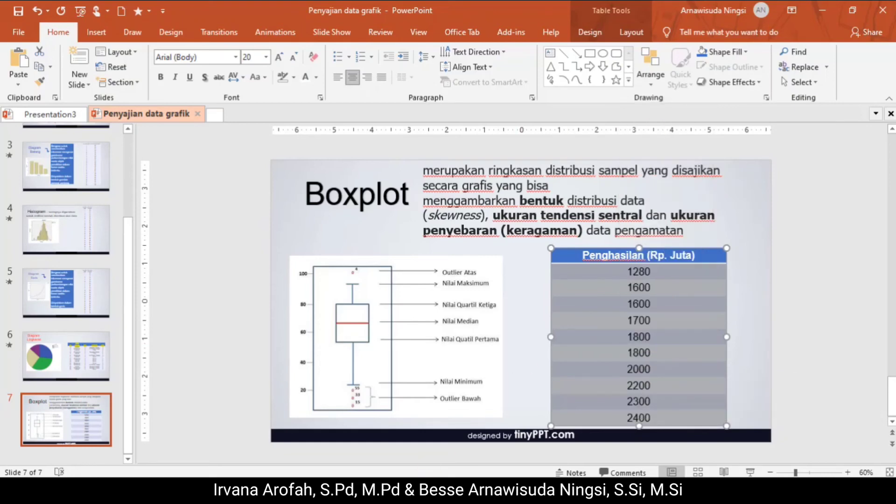
pyautogui.moveTo(289, 494)
pyautogui.click(495, 429)
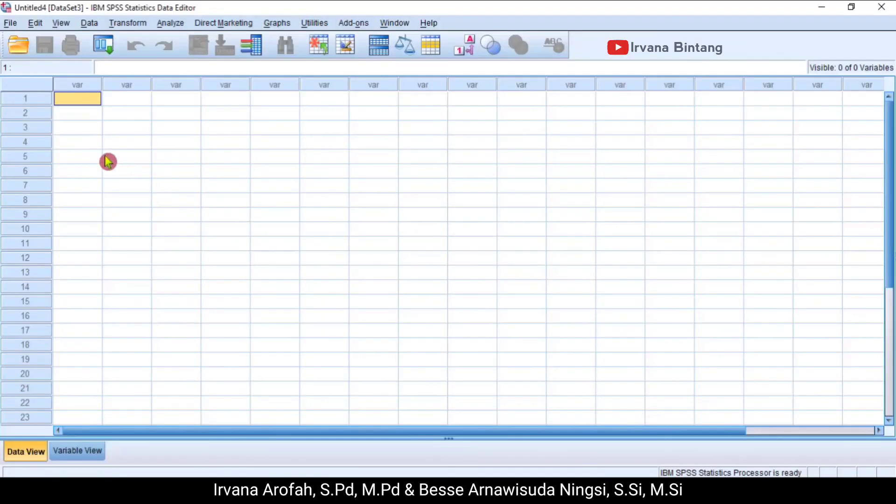
pyautogui.rightClick(74, 102)
pyautogui.click(242, 232)
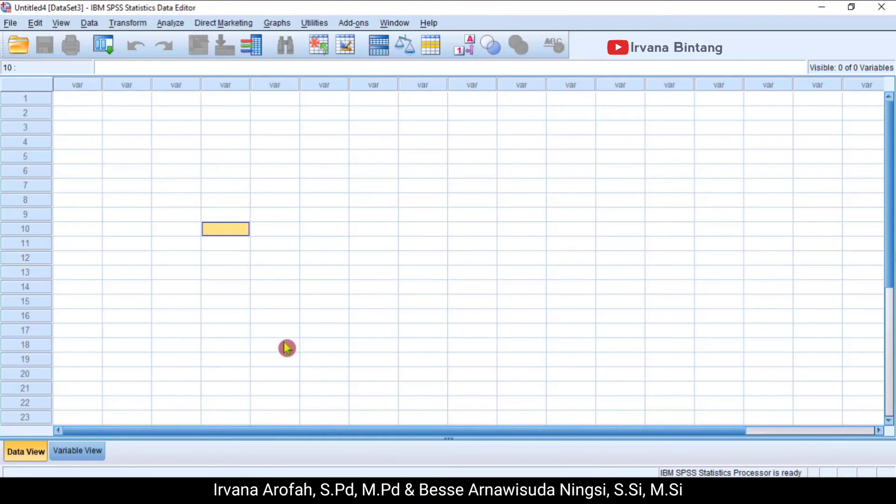
# - Switch to Excel, paste the income values into Sheet2 starting at A1, and fit column A to its contents
pyautogui.click(347, 492)
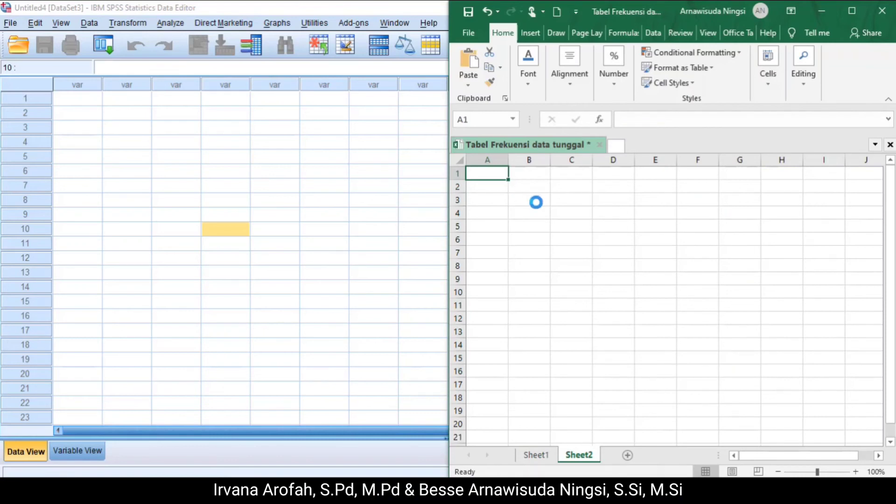
pyautogui.hotkey('ctrl', 'v')
pyautogui.moveTo(508, 157); pyautogui.dragTo(507, 156)
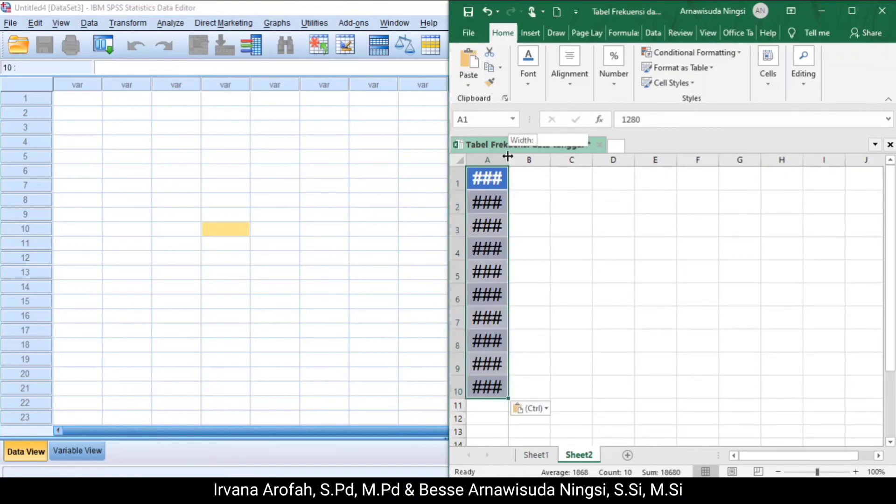
pyautogui.doubleClick(508, 157)
pyautogui.click(485, 182)
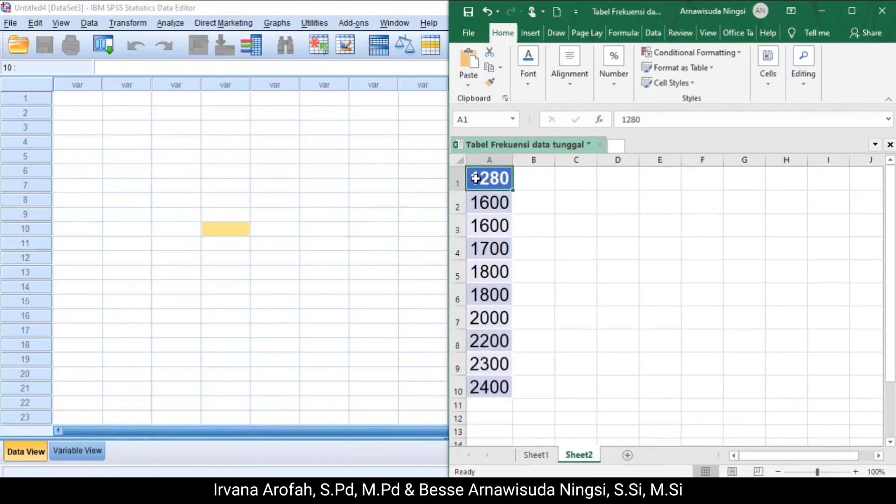
# - Copy A1:A10 from Excel and paste the values into the first column of the empty Untitled4 dataset in SPSS
pyautogui.moveTo(476, 180); pyautogui.dragTo(490, 390)
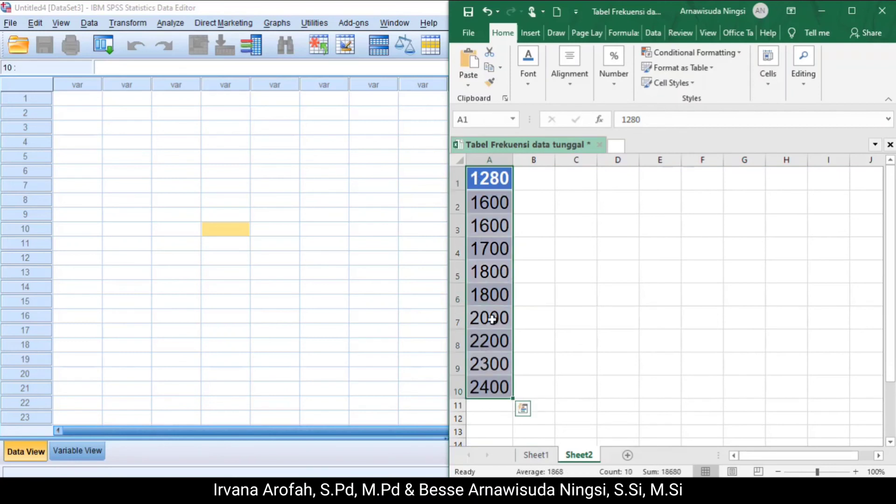
pyautogui.rightClick(491, 267)
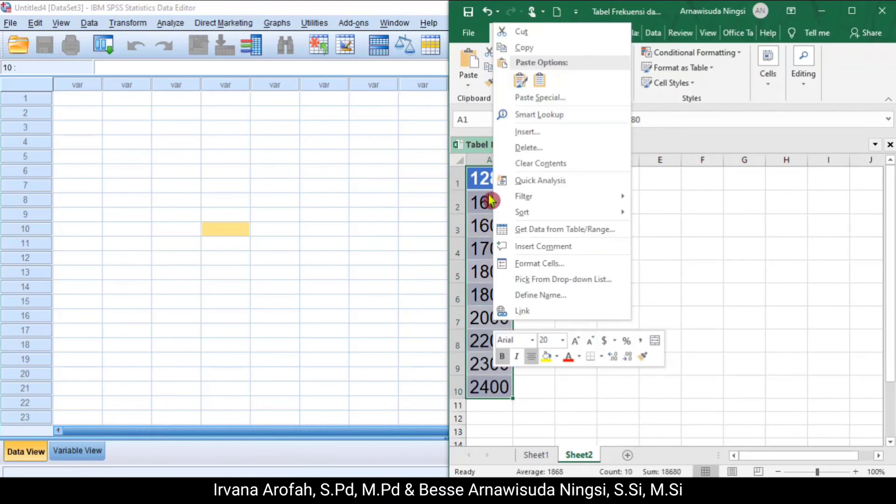
pyautogui.click(530, 51)
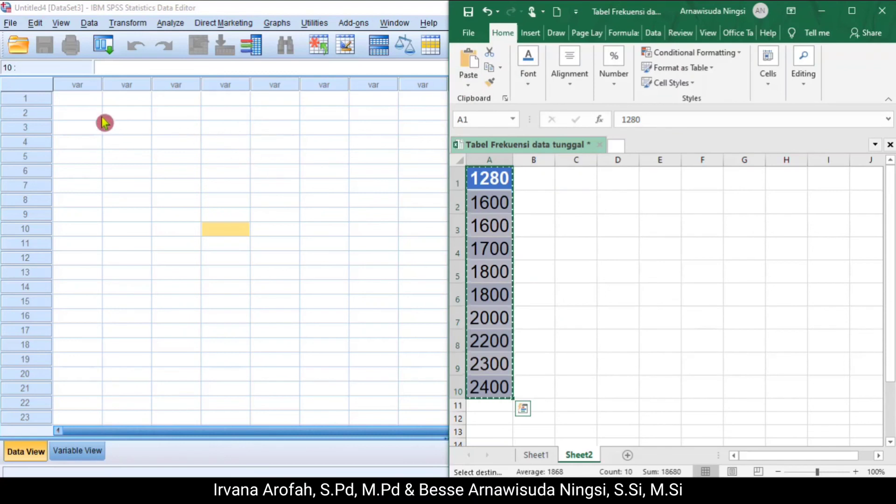
pyautogui.click(84, 99)
pyautogui.click(78, 98)
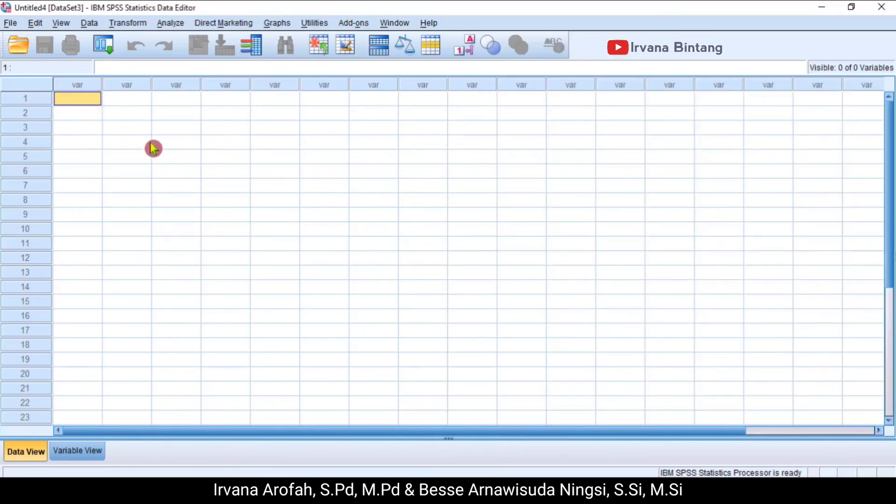
pyautogui.rightClick(79, 102)
pyautogui.click(101, 135)
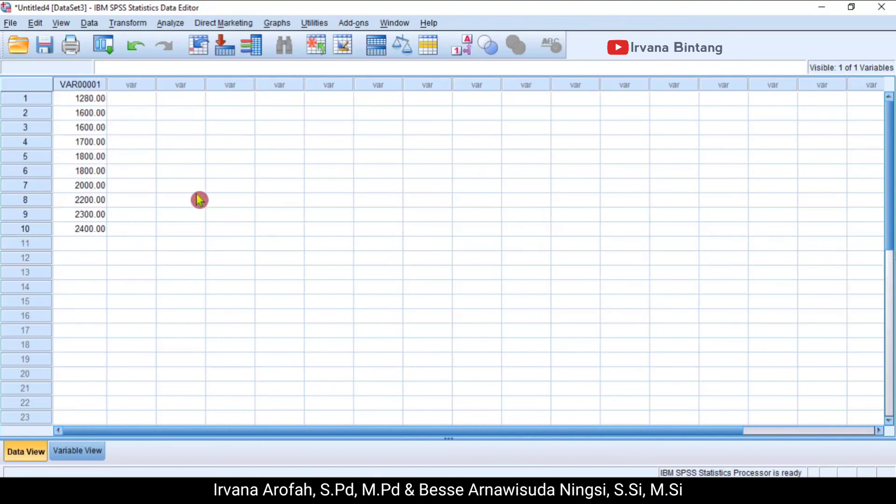
# - Rename the pasted variable as Penghasilan and set its decimals to 0
pyautogui.click(90, 456)
pyautogui.click(75, 85)
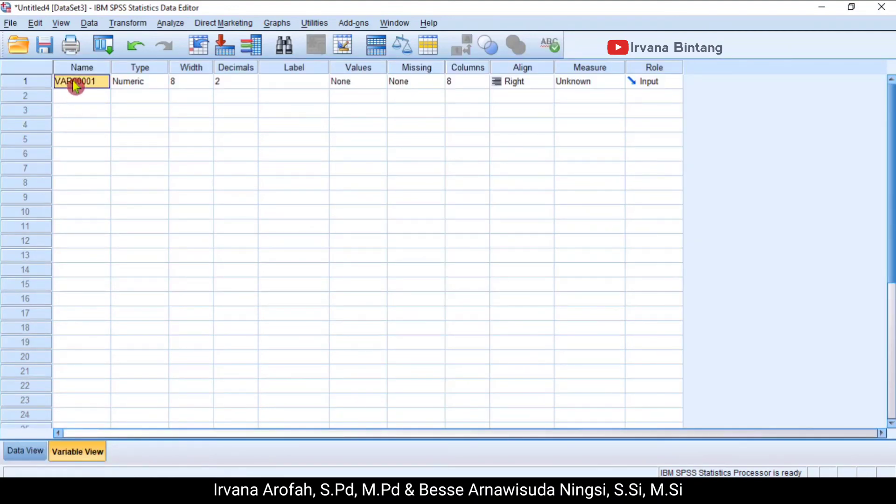
pyautogui.write('Pen')
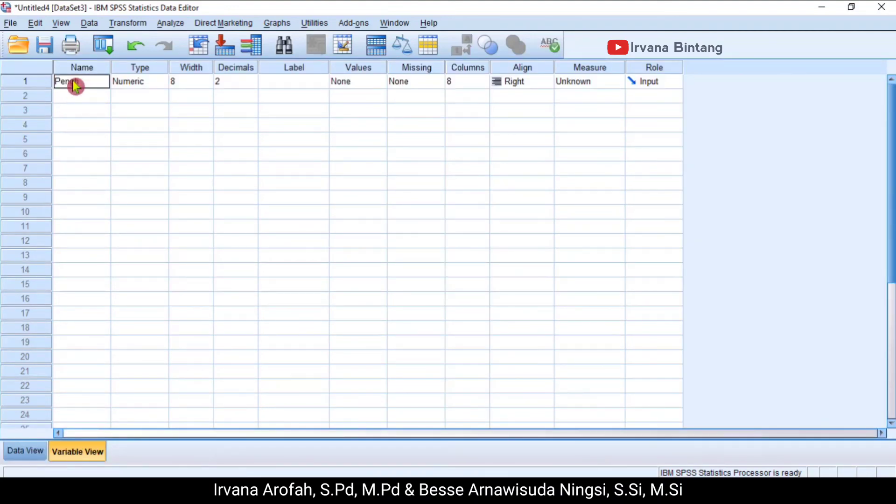
pyautogui.press('Tab')
pyautogui.press('Tab')
pyautogui.press('Tab')
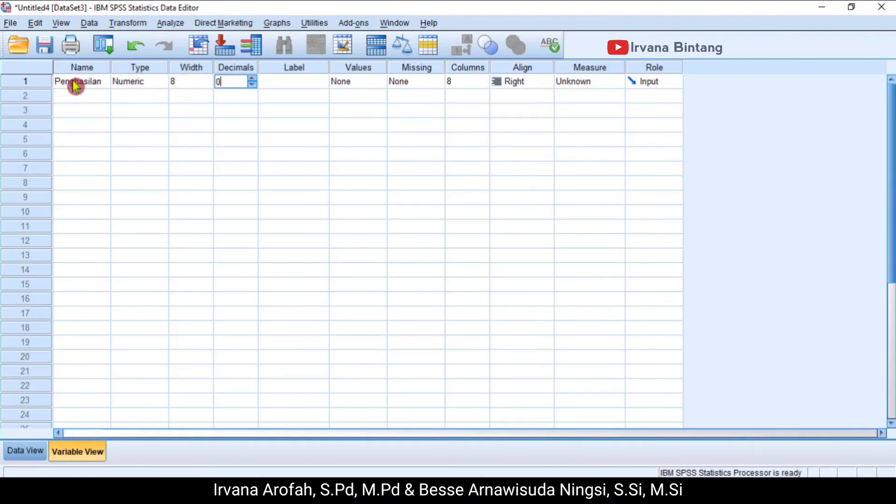
pyautogui.write('0')
# - Label the Penghasilan variable "Penghasilan (Rp. Juta)" and set its measurement level to Scale
pyautogui.click(288, 85)
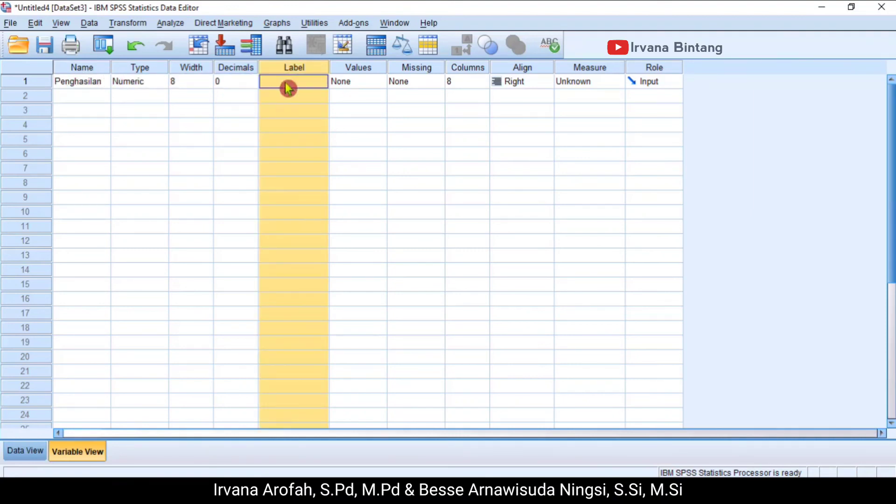
pyautogui.click(286, 84)
pyautogui.write('Penghasilan (Rp')
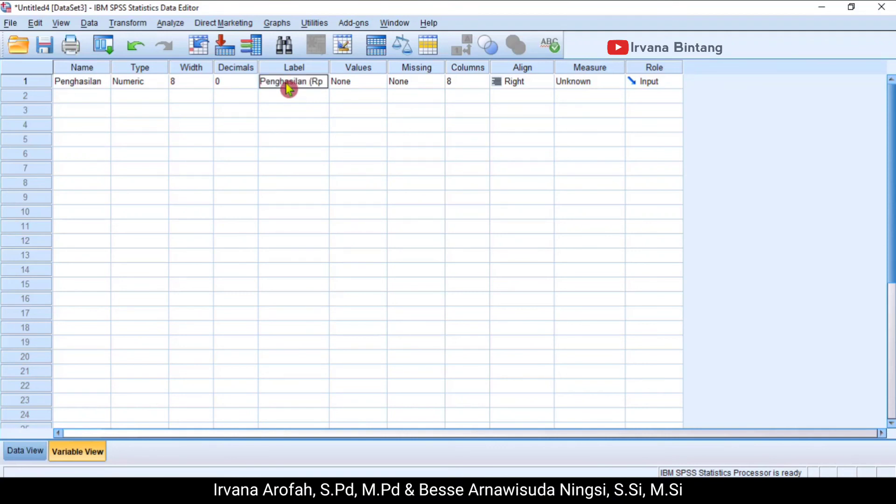
pyautogui.write('. Juta')
pyautogui.write(')')
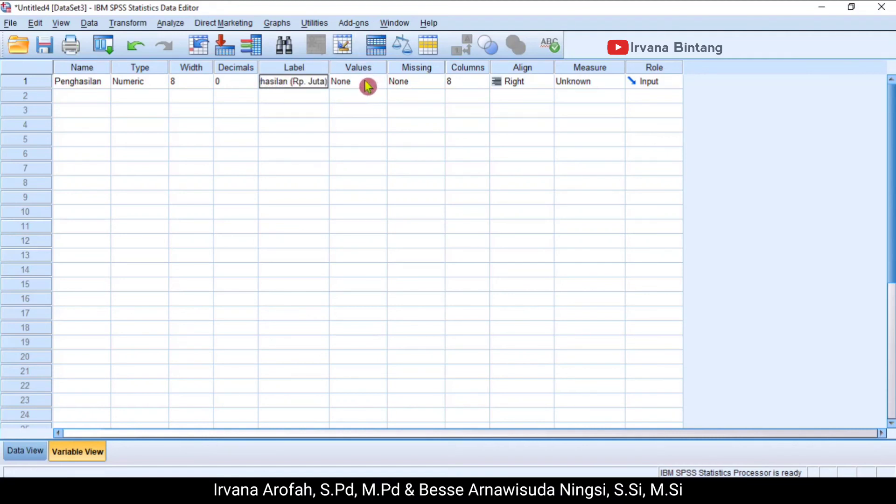
pyautogui.click(614, 82)
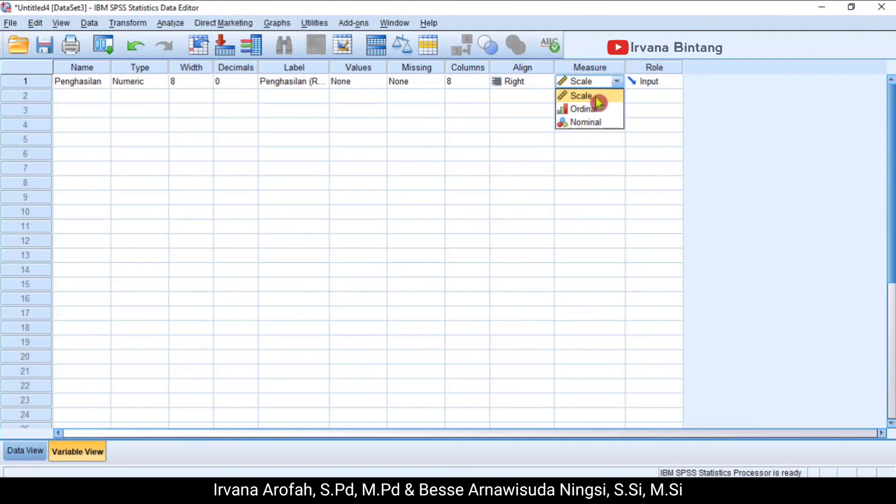
pyautogui.click(597, 98)
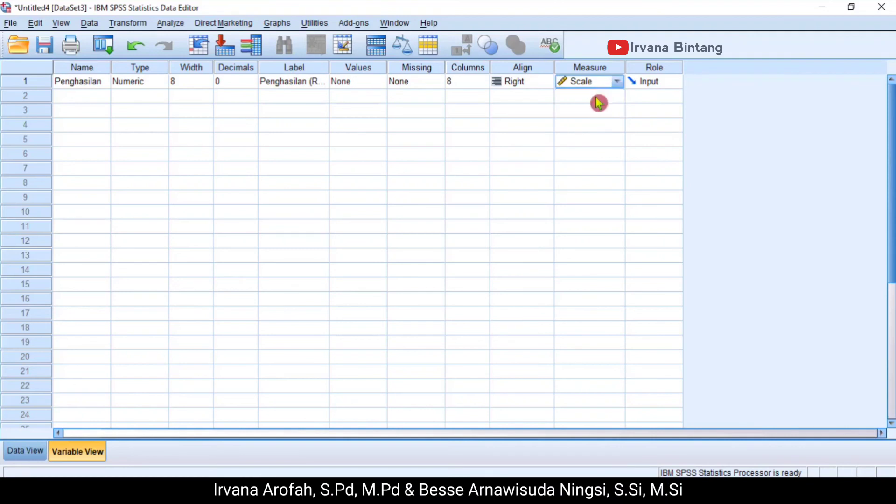
# - Return to the Untitled4 data and start defining a simple legacy boxplot with summaries of separate variables
pyautogui.click(26, 448)
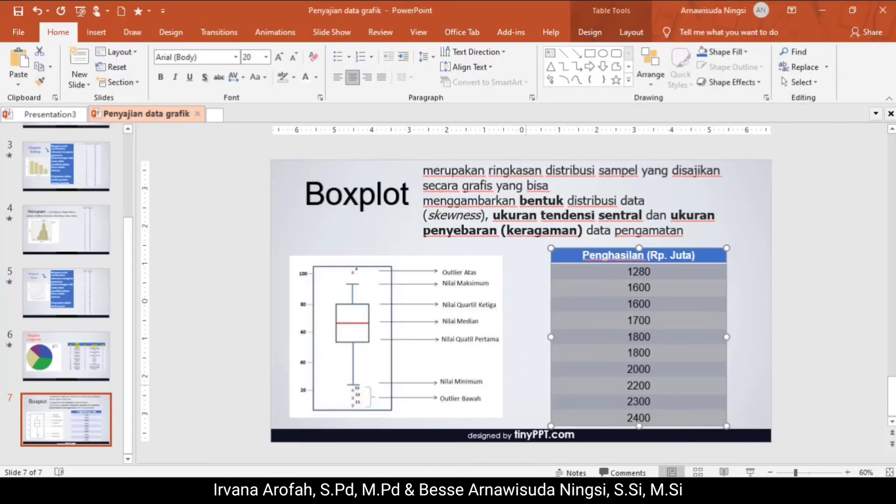
pyautogui.moveTo(383, 490)
pyautogui.click(481, 454)
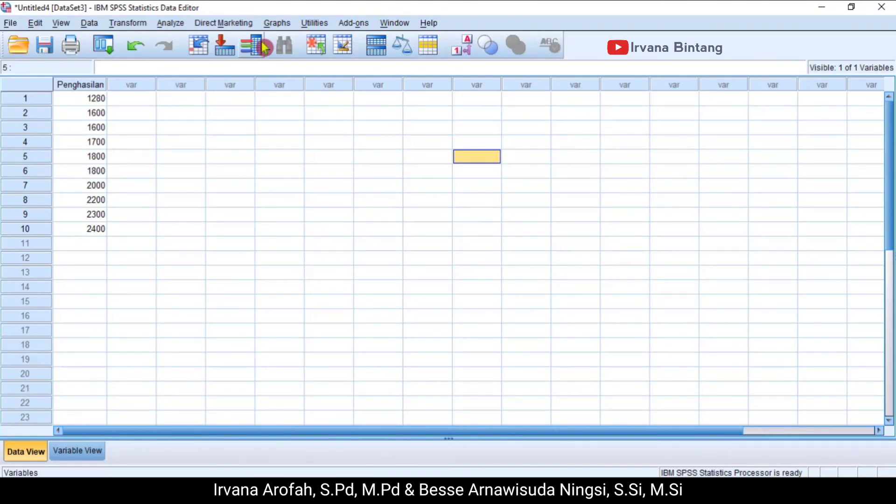
pyautogui.click(278, 23)
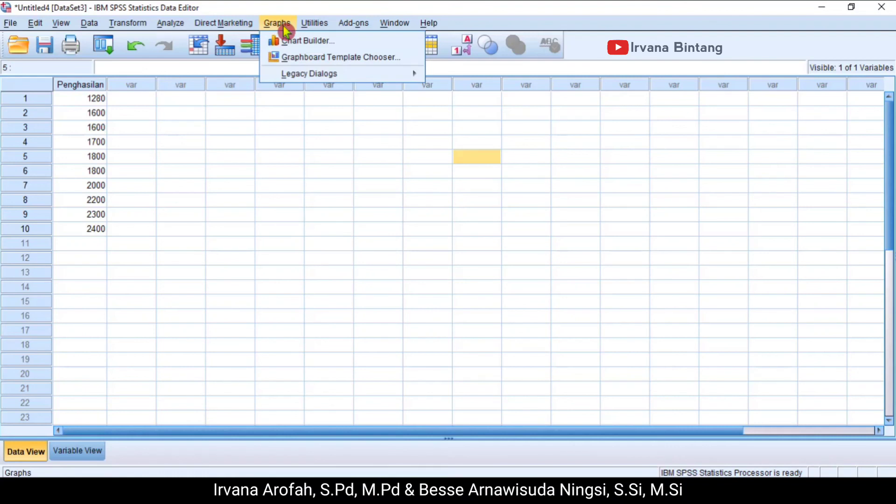
pyautogui.moveTo(363, 77)
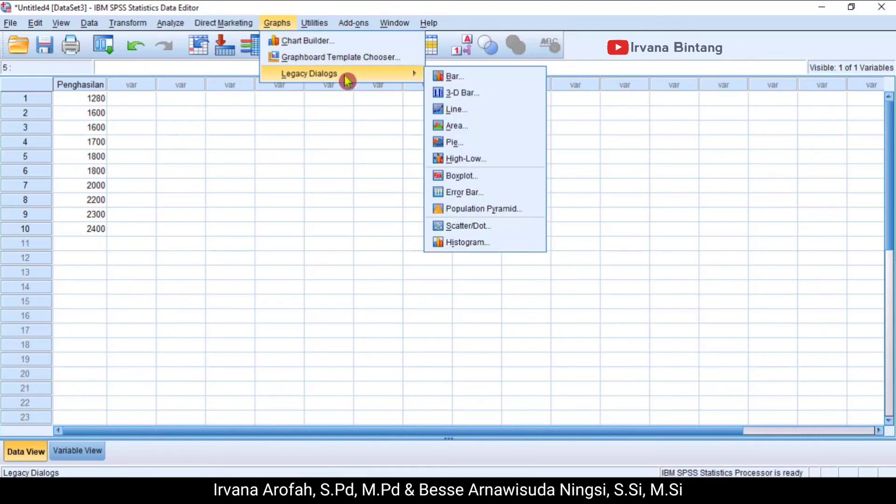
pyautogui.click(463, 177)
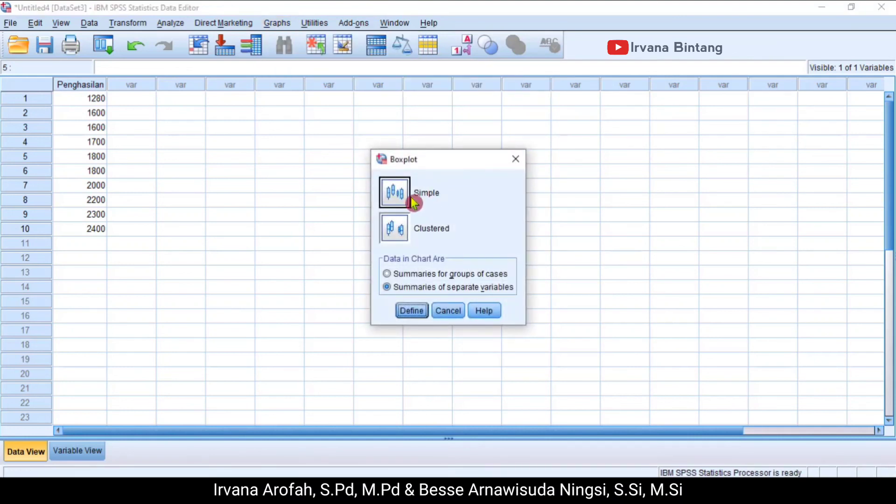
pyautogui.click(396, 204)
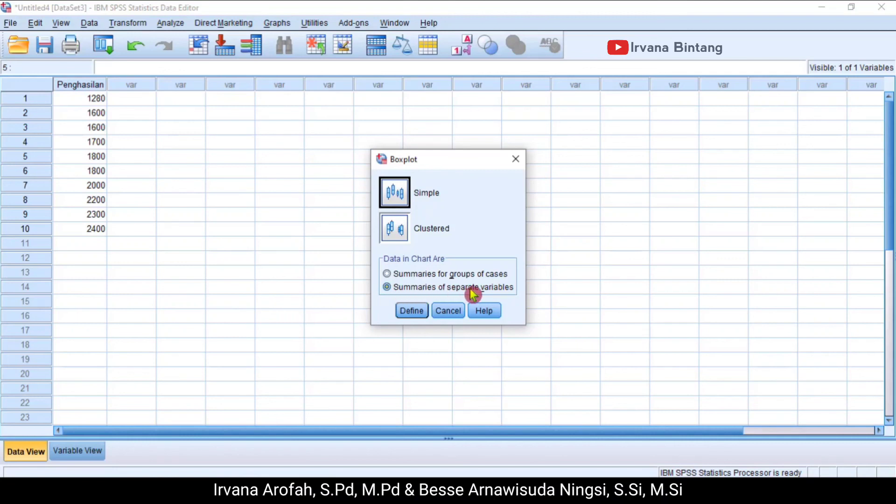
pyautogui.click(411, 312)
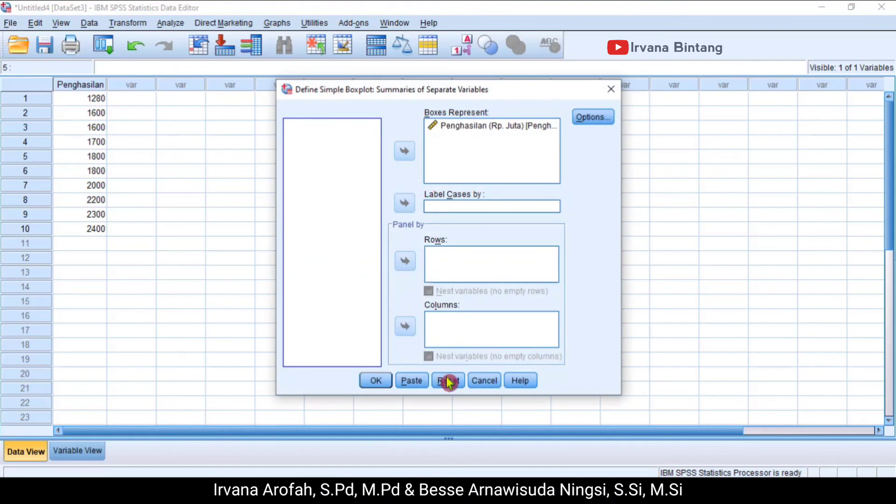
# - Reset the boxplot definition, set Penghasilan (Rp. Juta) as the variable the boxes represent, and generate the boxplot for review
pyautogui.click(448, 380)
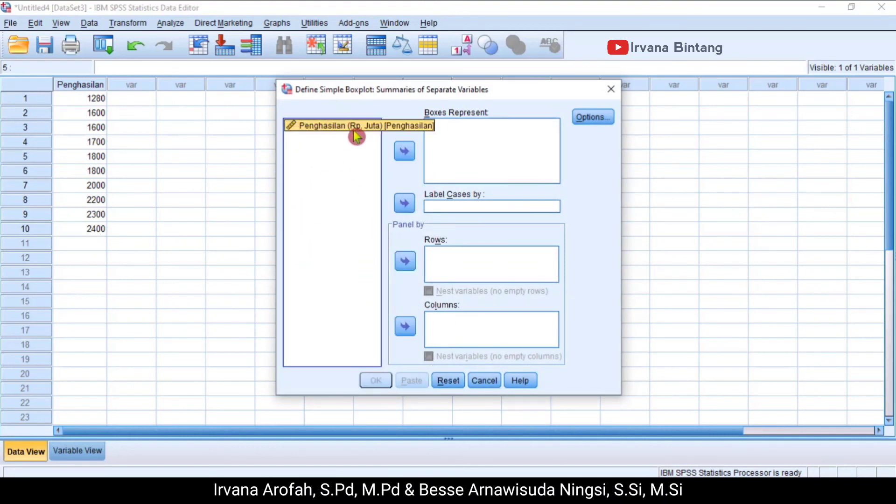
pyautogui.click(403, 154)
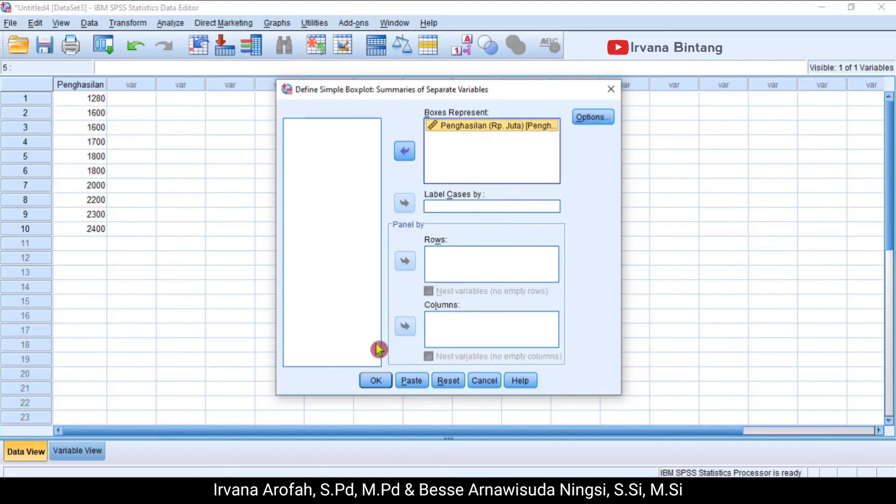
pyautogui.click(380, 380)
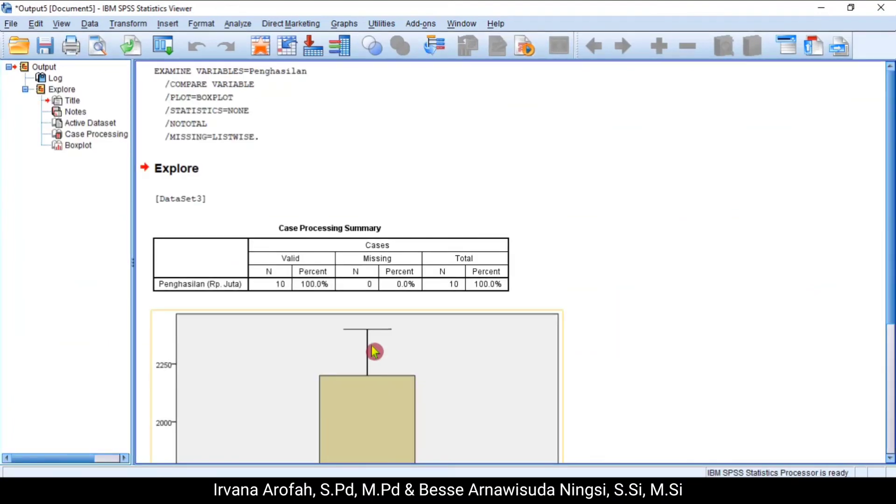
pyautogui.scroll(-2, 381, 310)
pyautogui.scroll(1, 381, 310)
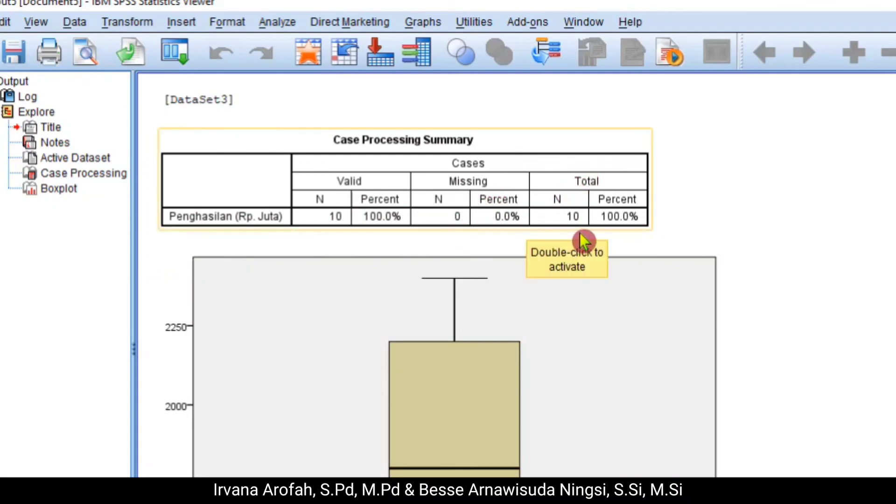
pyautogui.scroll(-2, 544, 392)
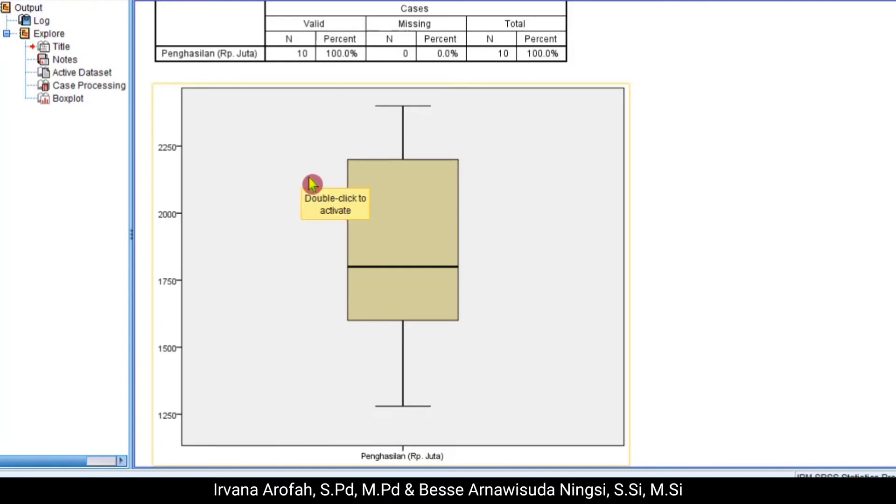
# - Switch to the Penyajian data grafik presentation in PowerPoint and present the chart-type overview as a slide show from slide 2
pyautogui.click(352, 490)
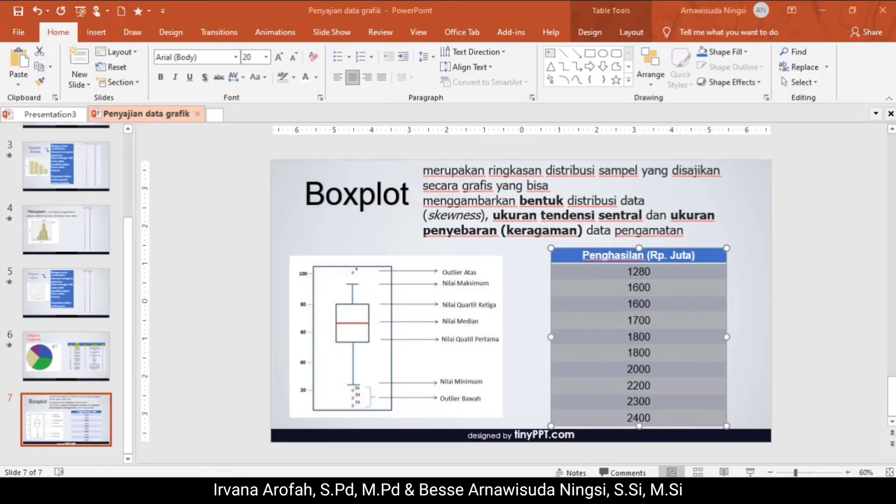
pyautogui.scroll(3, 91, 243)
pyautogui.click(83, 229)
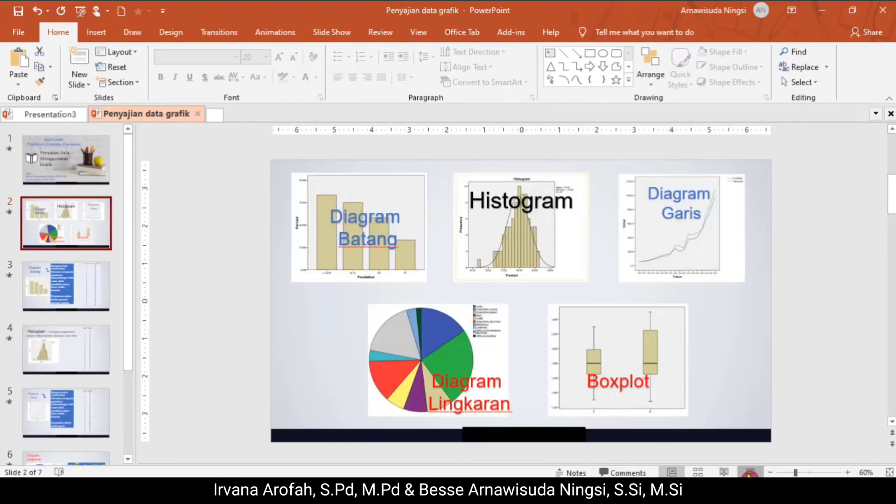
pyautogui.click(749, 472)
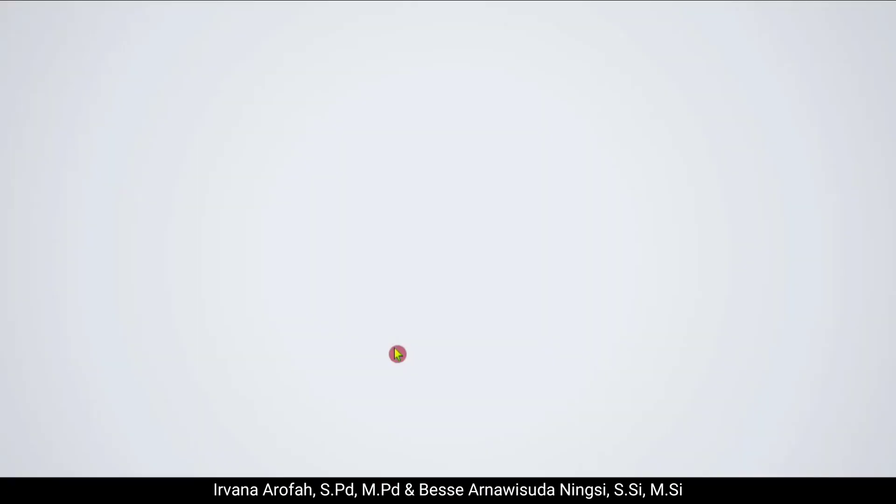
pyautogui.click(385, 342)
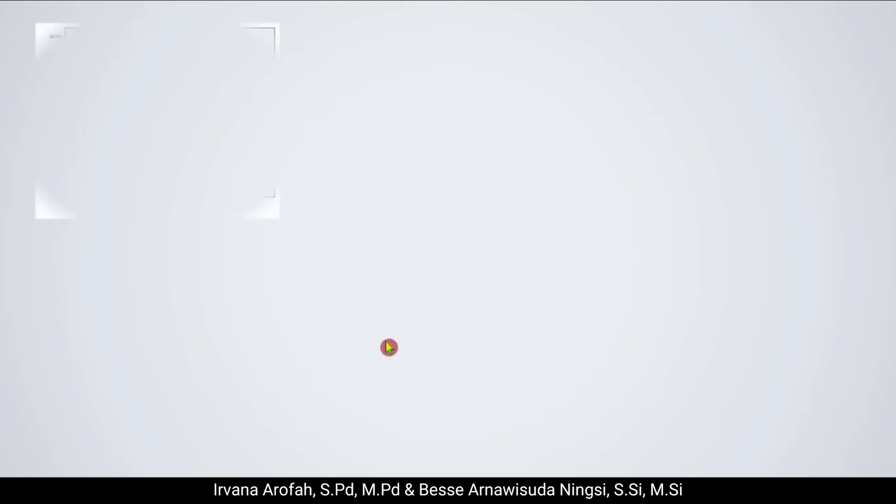